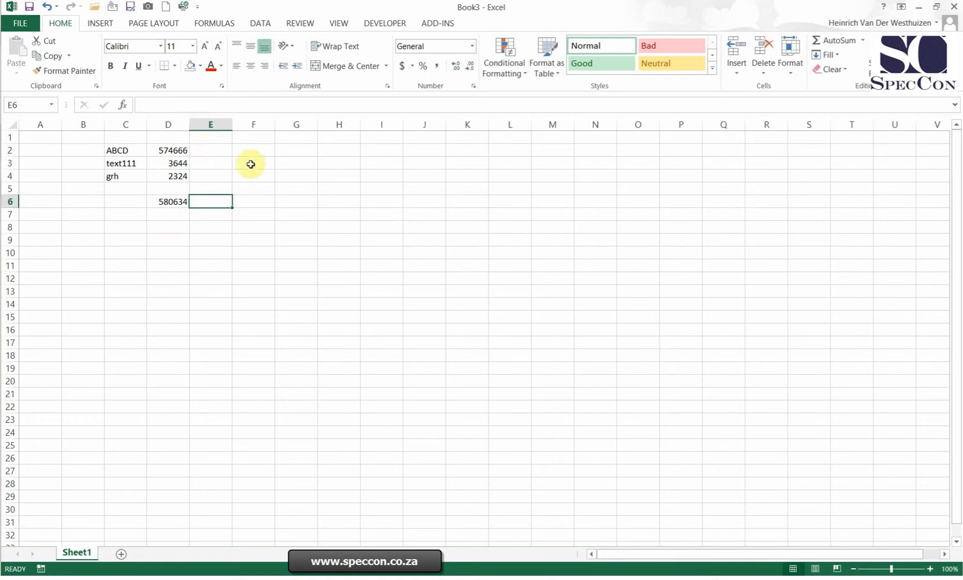
Step: Set the width of column D to exactly 10
{"action": "right_click", "coordinate": [174, 123]}
{"action": "left_click", "coordinate": [330, 224]}
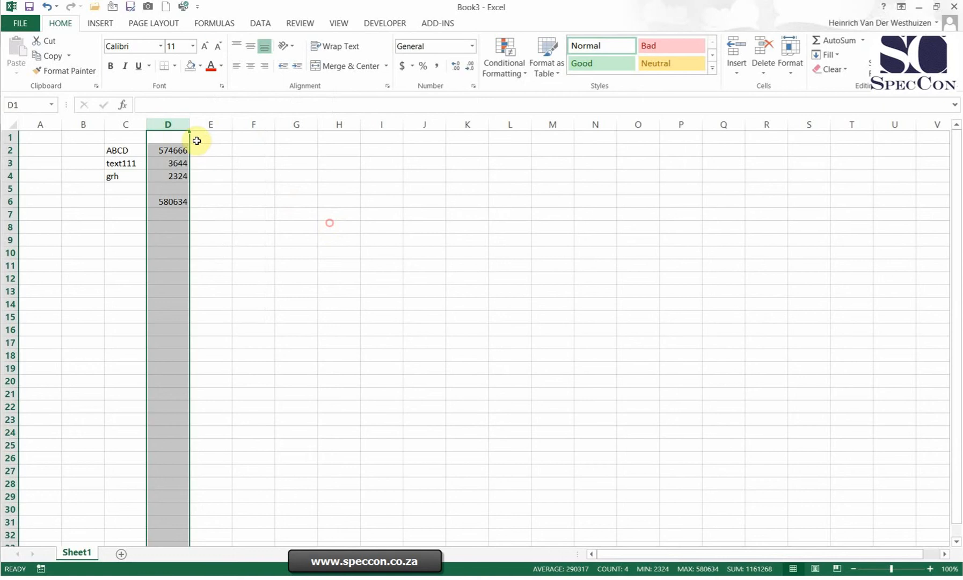
{"action": "right_click", "coordinate": [165, 127]}
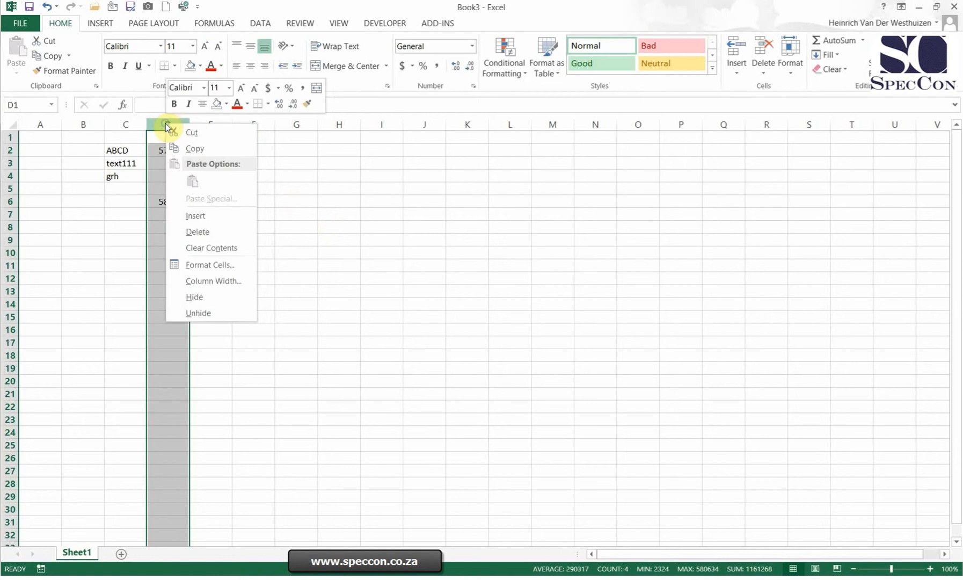
{"action": "left_click", "coordinate": [210, 280]}
{"action": "left_click_drag", "start_coordinate": [190, 243], "coordinate": [270, 256]}
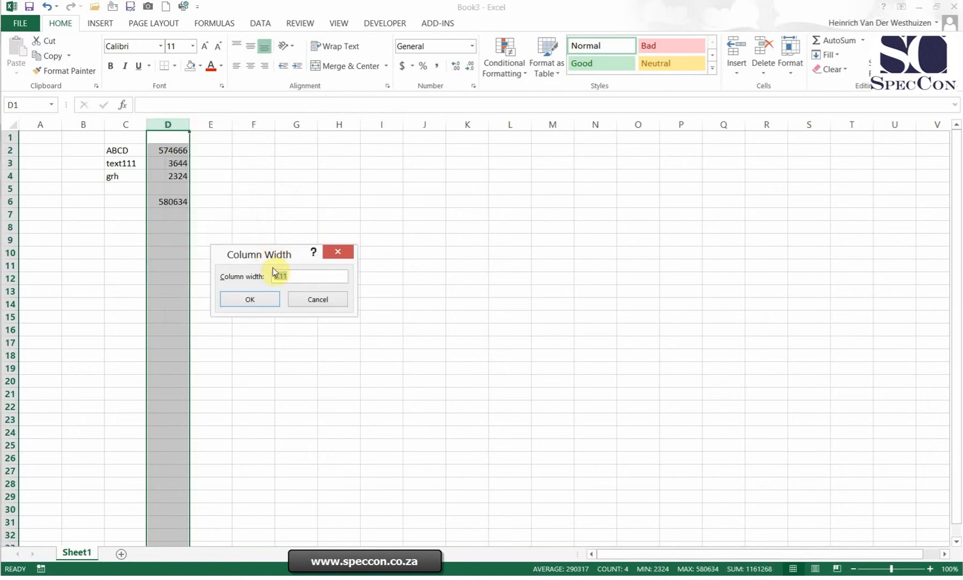
{"action": "type", "text": "10"}
{"action": "key", "text": "Return"}
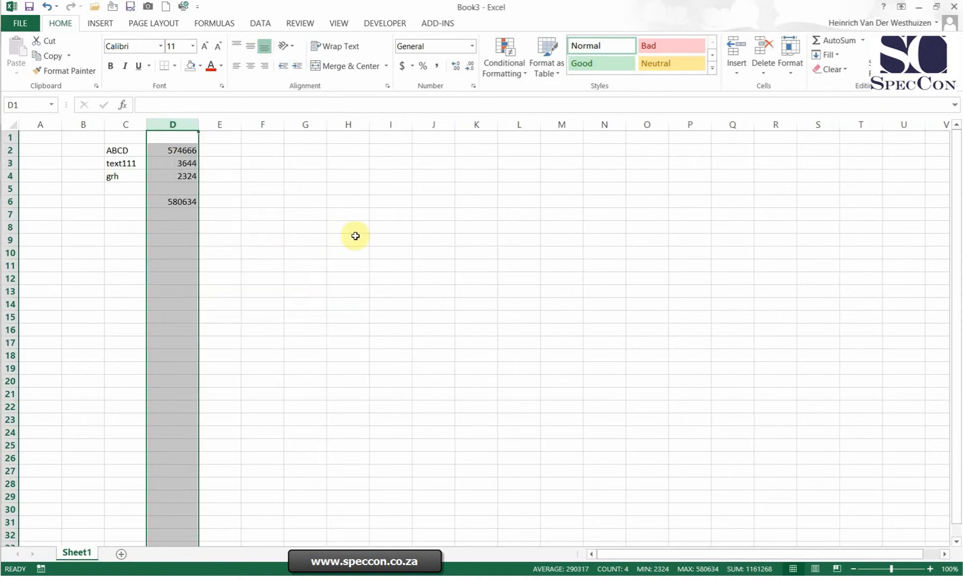
Step: AutoFit the widths of columns D and C to their contents
{"action": "double_click", "coordinate": [197, 124]}
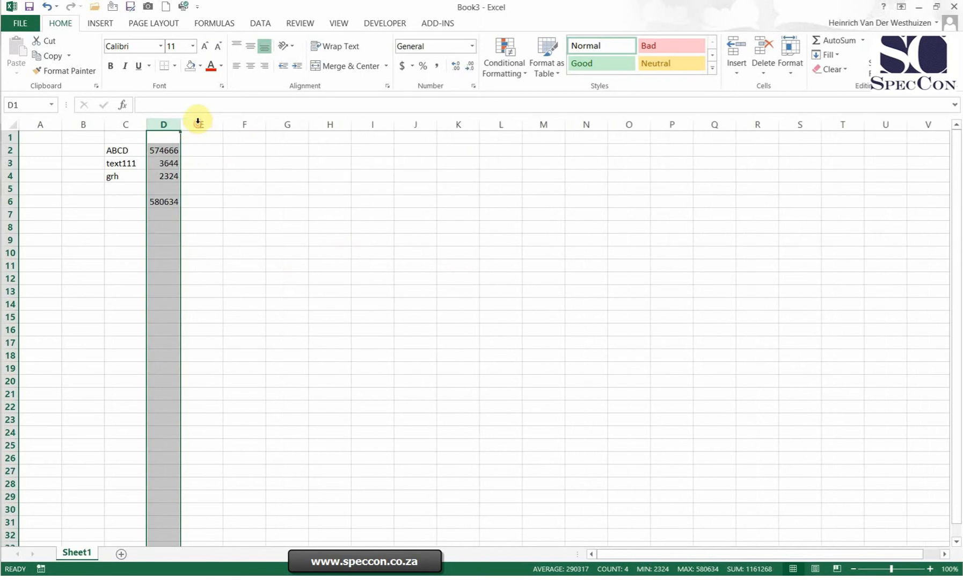
{"action": "double_click", "coordinate": [147, 124]}
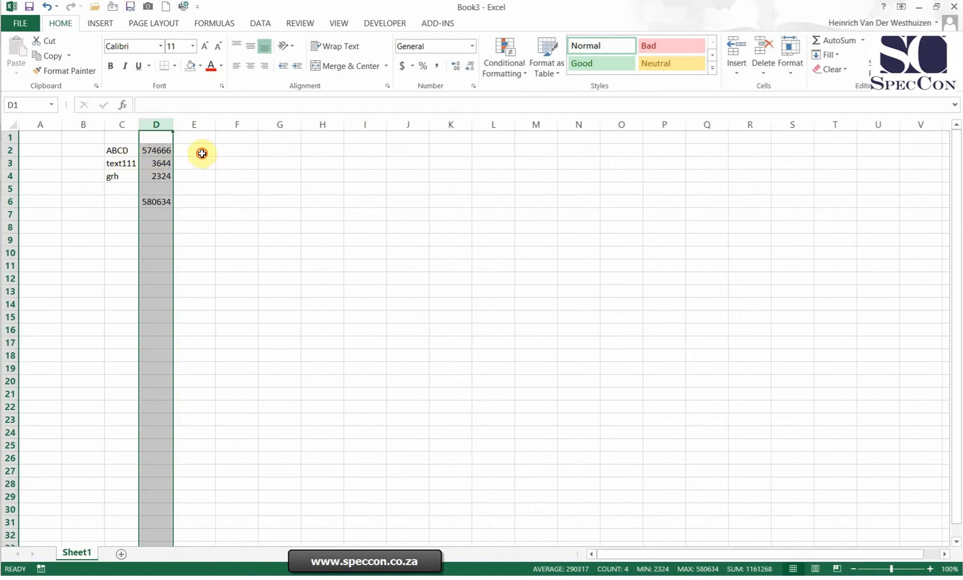
Step: Enter "a" in cells E2 and E3, and AutoFit column E to its contents
{"action": "left_click", "coordinate": [202, 153]}
{"action": "type", "text": "a"}
{"action": "key", "text": "Return"}
{"action": "type", "text": "a"}
{"action": "left_click", "coordinate": [236, 171]}
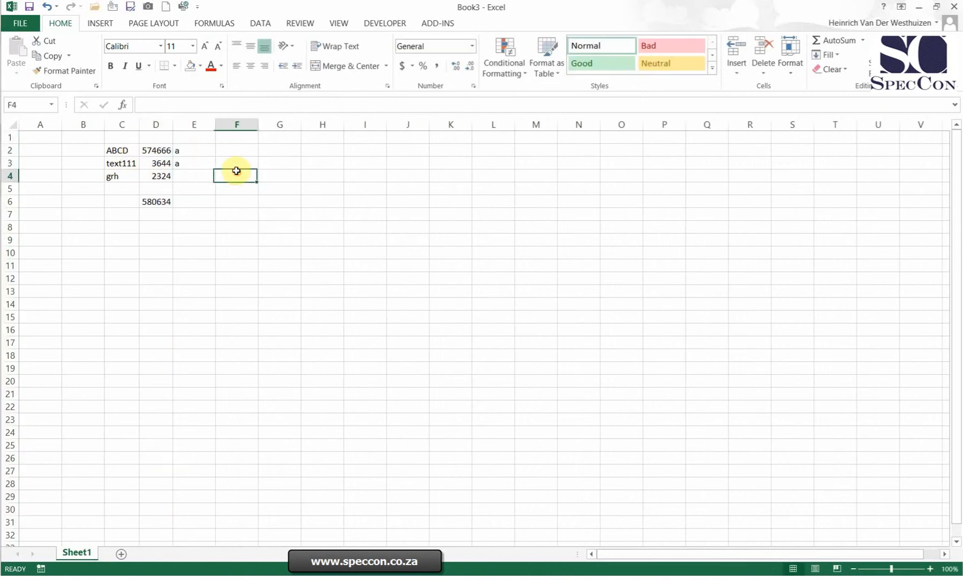
{"action": "double_click", "coordinate": [216, 124]}
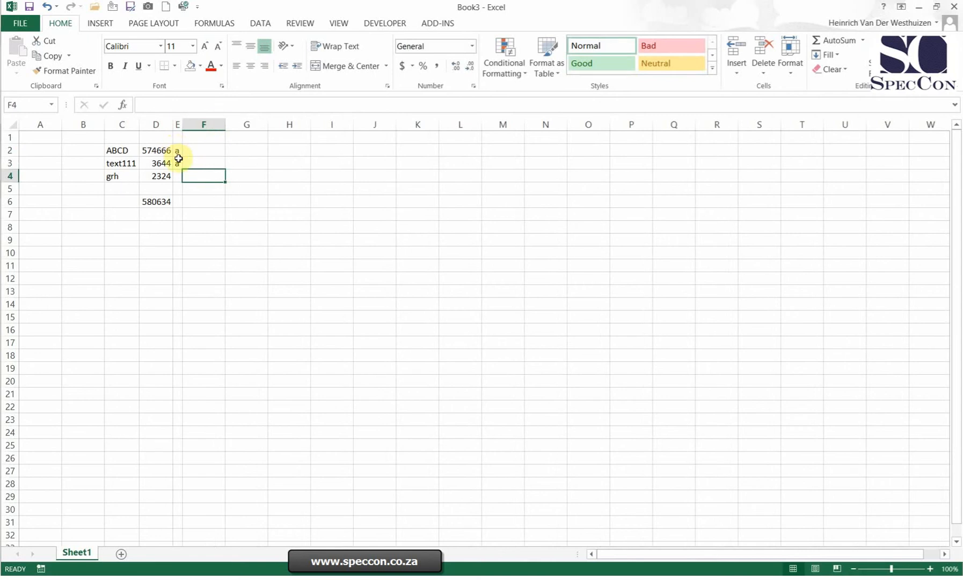
Step: Resize columns C through G together to an equal width of about 9.4
{"action": "left_click_drag", "start_coordinate": [129, 125], "coordinate": [282, 124]}
{"action": "left_click_drag", "start_coordinate": [418, 125], "coordinate": [448, 123]}
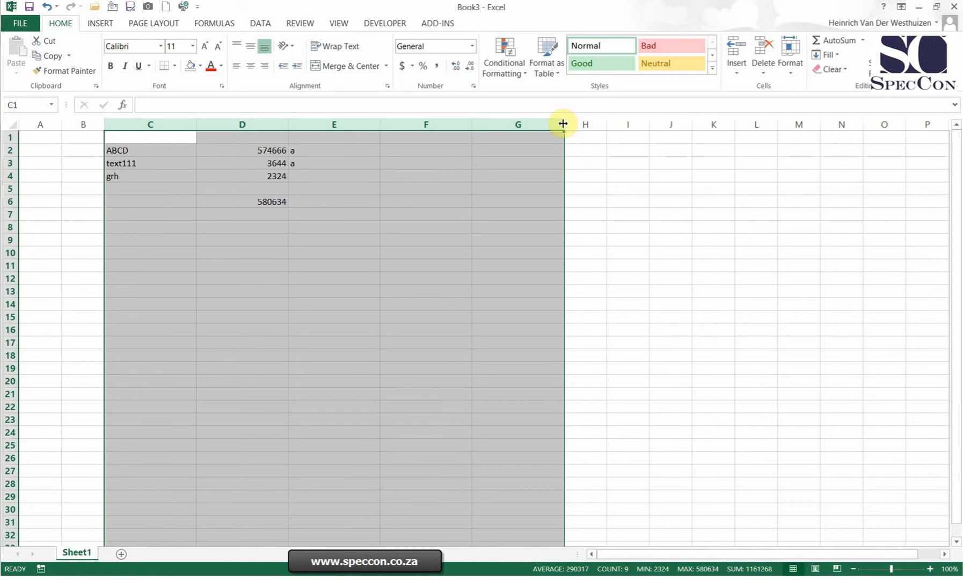
{"action": "left_click_drag", "start_coordinate": [563, 124], "coordinate": [521, 124]}
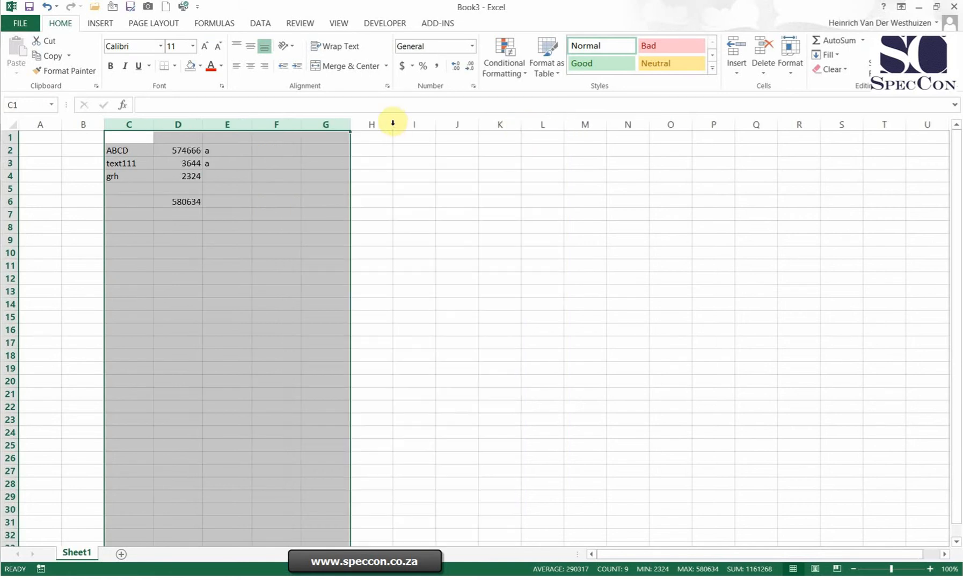
Step: Try collapsing columns C through G and widening them again, and undo both width changes
{"action": "left_click_drag", "start_coordinate": [348, 125], "coordinate": [264, 131]}
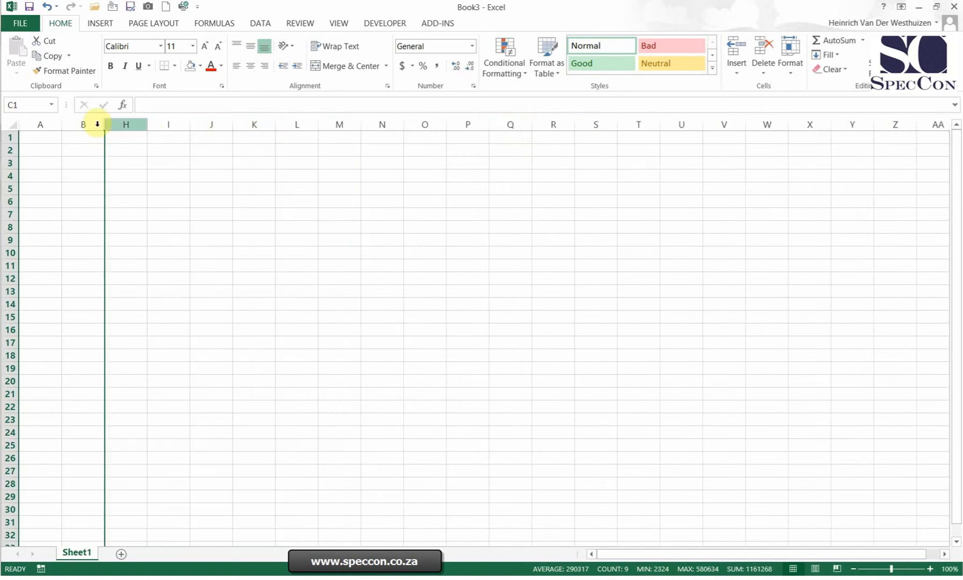
{"action": "left_click_drag", "start_coordinate": [108, 122], "coordinate": [275, 129]}
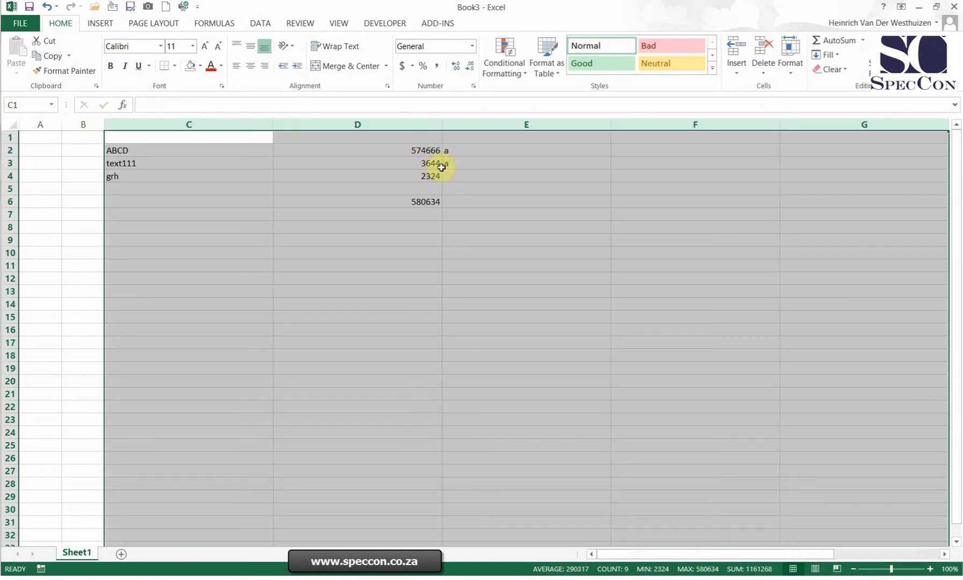
{"action": "left_click", "coordinate": [47, 6]}
{"action": "left_click", "coordinate": [47, 6]}
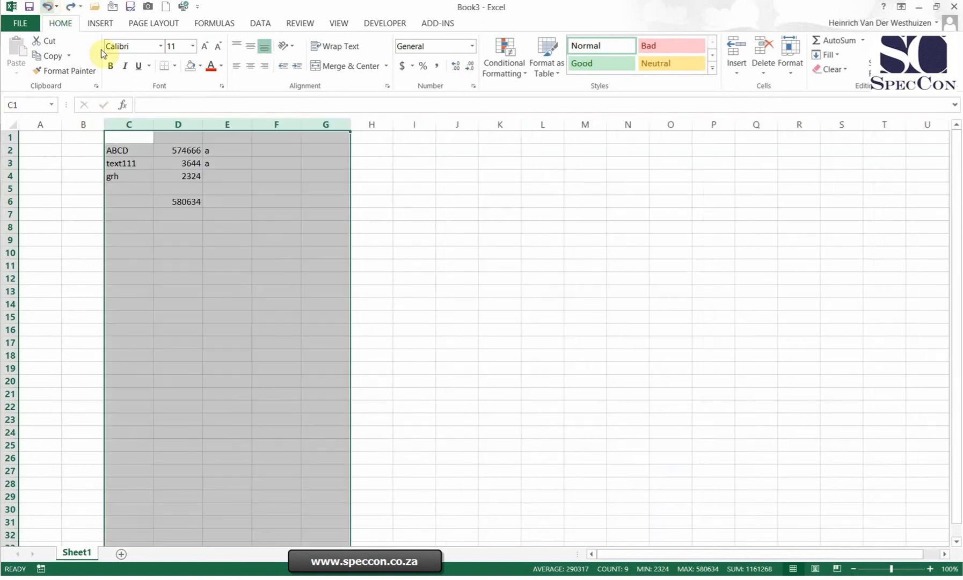
Step: Try enlarging rows 3 through 7 together and collapsing them, and undo both height changes
{"action": "left_click", "coordinate": [329, 159]}
{"action": "left_click", "coordinate": [9, 164]}
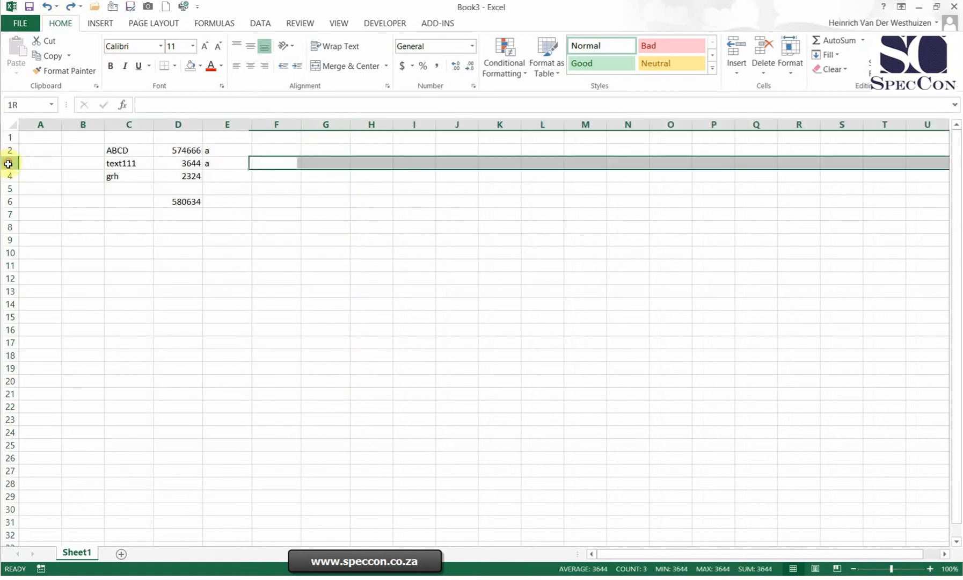
{"action": "left_click_drag", "start_coordinate": [8, 164], "coordinate": [18, 276]}
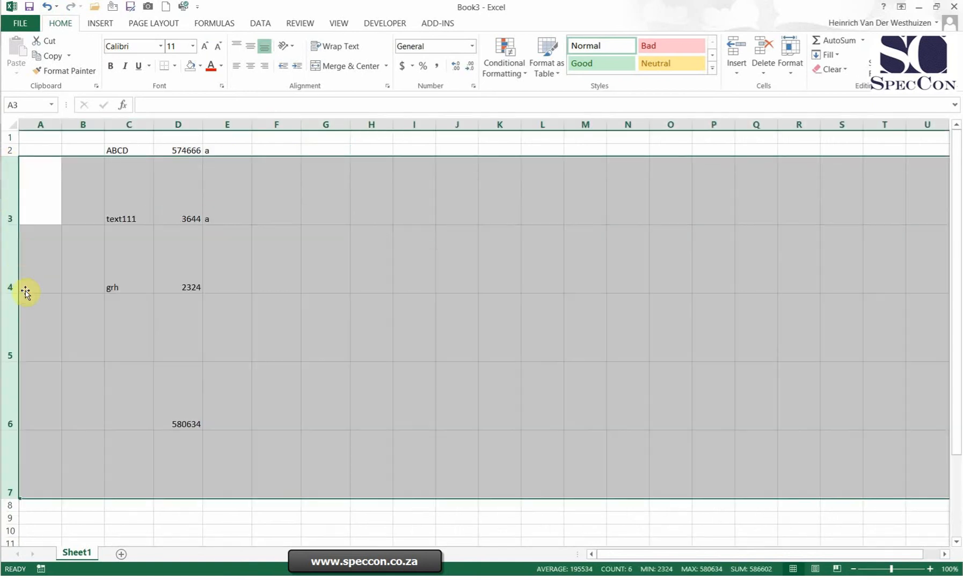
{"action": "left_click_drag", "start_coordinate": [11, 498], "coordinate": [17, 382]}
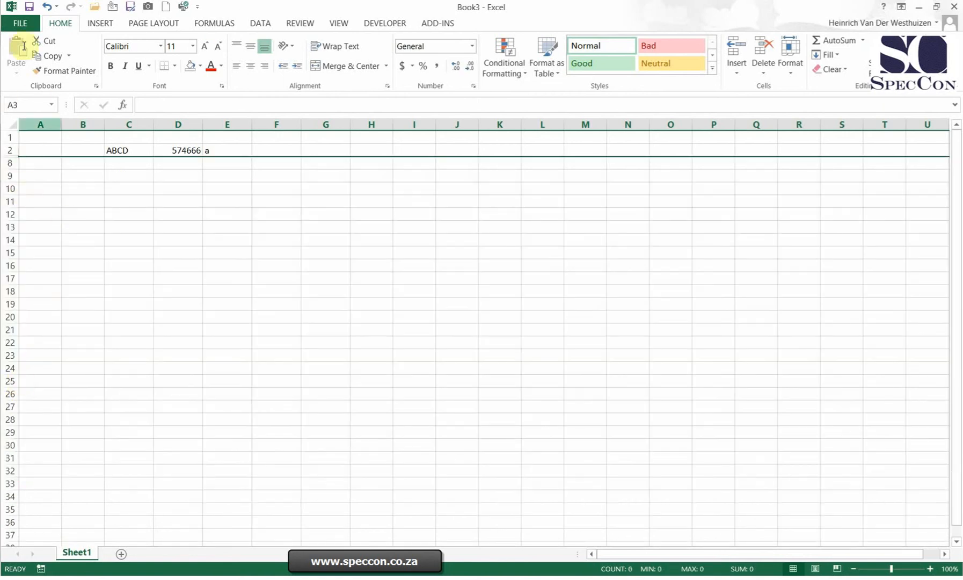
{"action": "left_click", "coordinate": [45, 6]}
{"action": "left_click", "coordinate": [260, 233]}
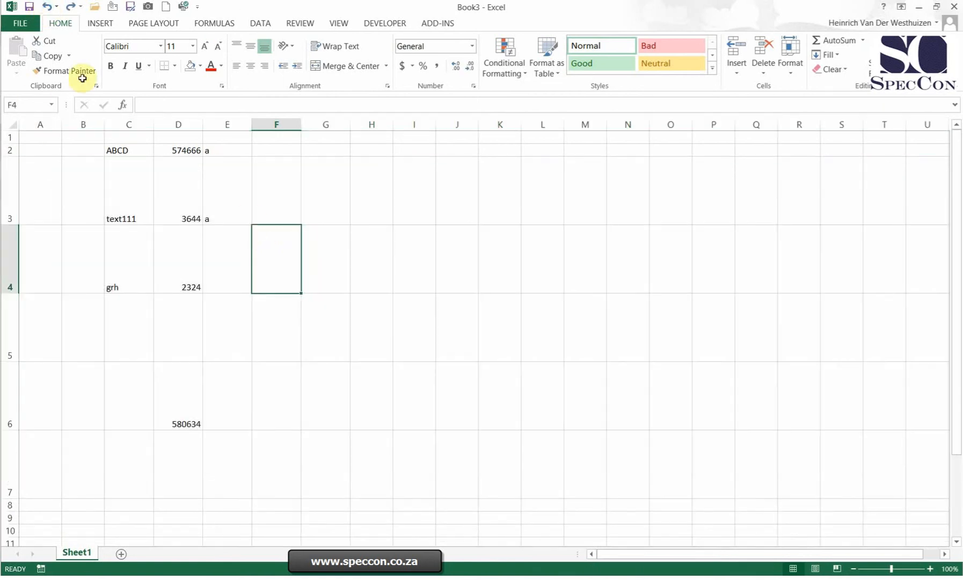
{"action": "left_click", "coordinate": [47, 8]}
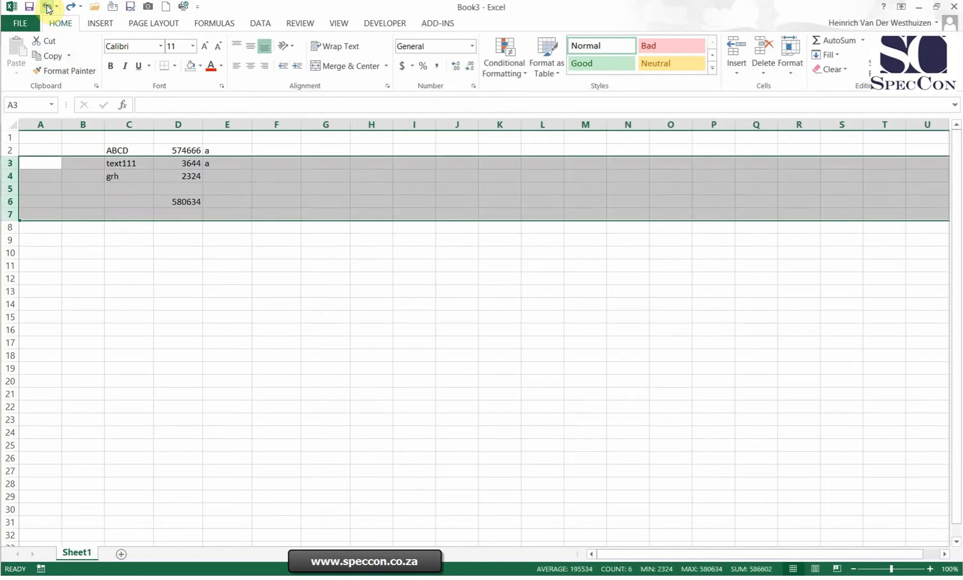
{"action": "left_click", "coordinate": [48, 8]}
Step: Set one narrower column width for columns D through G using the exact Column Width setting
{"action": "left_click_drag", "start_coordinate": [180, 125], "coordinate": [348, 123]}
{"action": "right_click", "coordinate": [346, 124]}
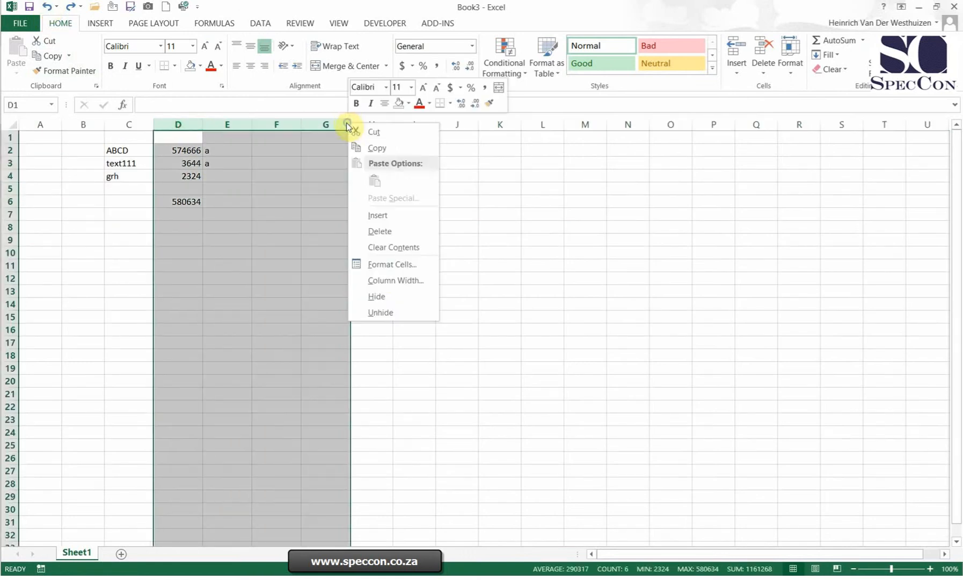
{"action": "left_click", "coordinate": [394, 280]}
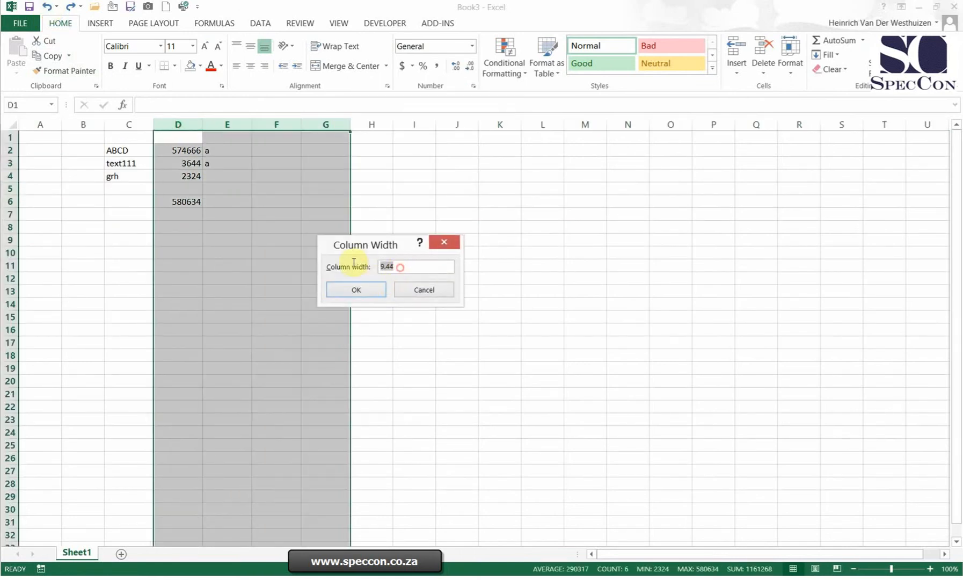
{"action": "left_click", "coordinate": [341, 295]}
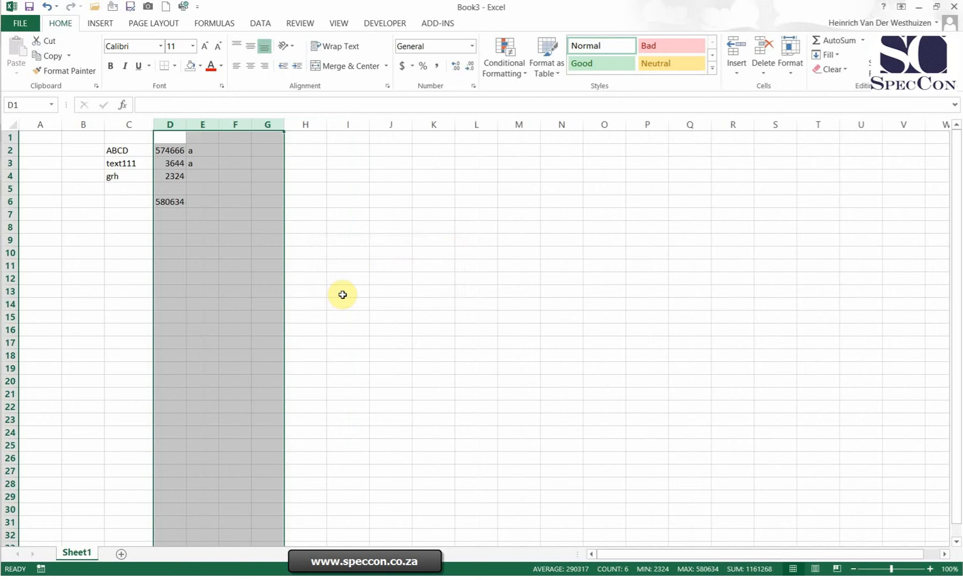
{"action": "left_click", "coordinate": [303, 218]}
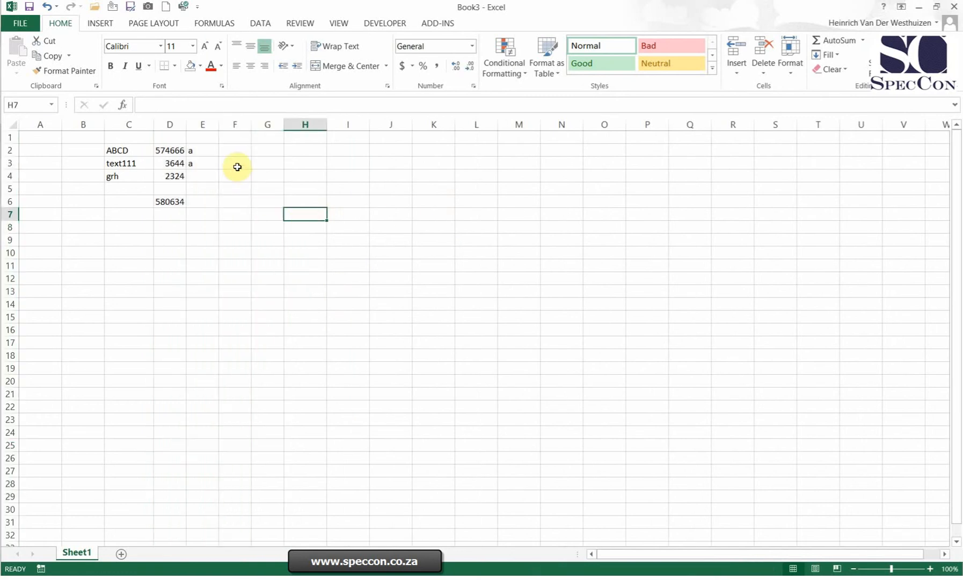
Step: Insert one blank column before column D
{"action": "left_click", "coordinate": [235, 150]}
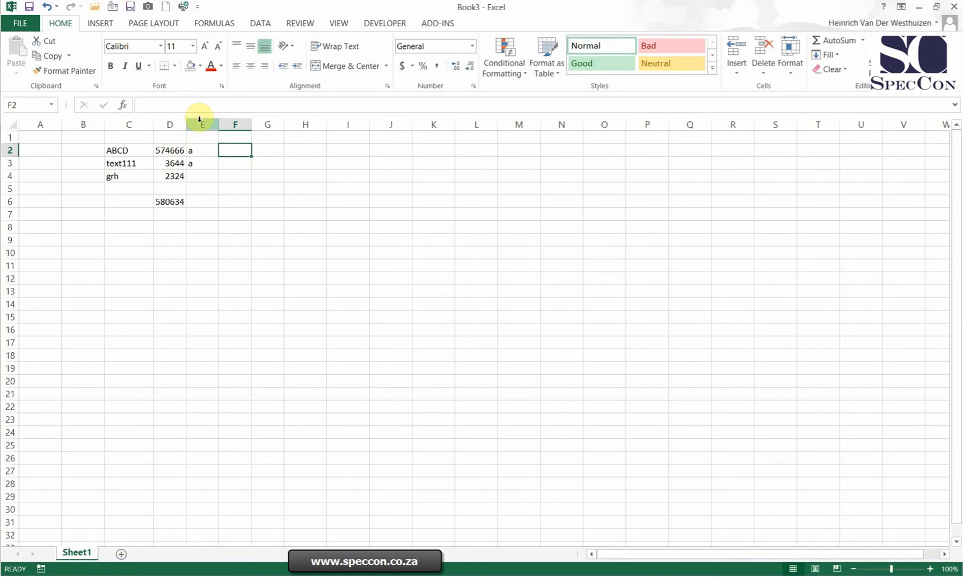
{"action": "right_click", "coordinate": [168, 126]}
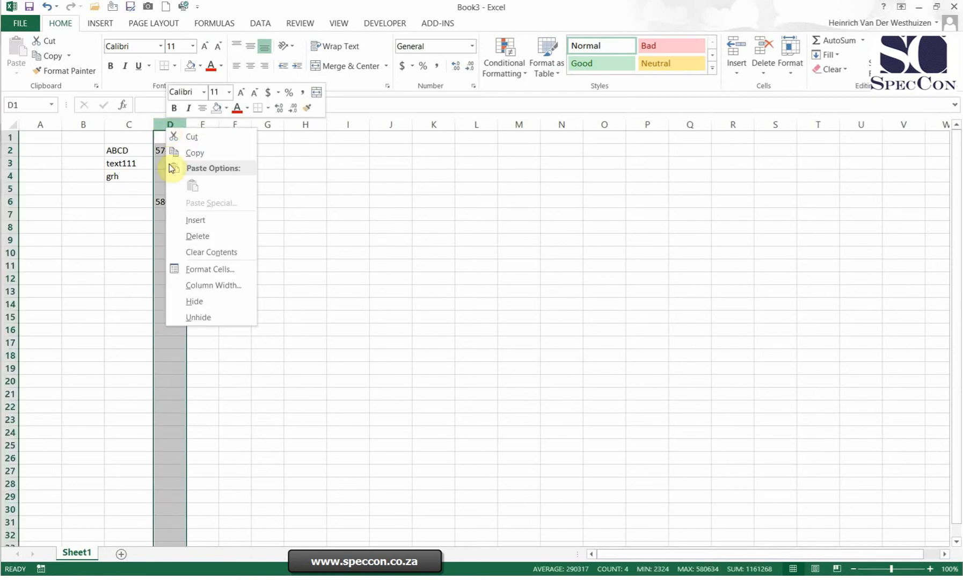
{"action": "left_click", "coordinate": [313, 266]}
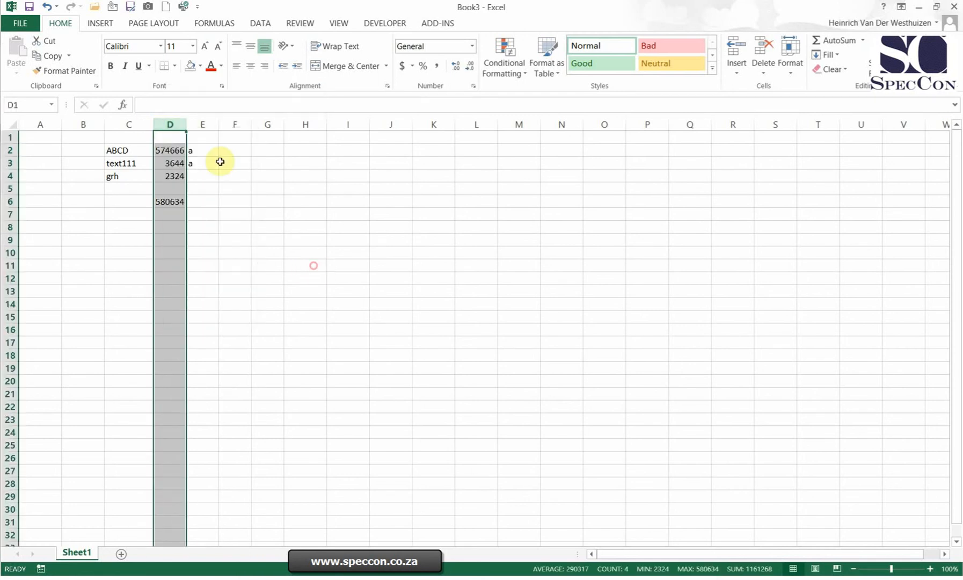
{"action": "right_click", "coordinate": [167, 122]}
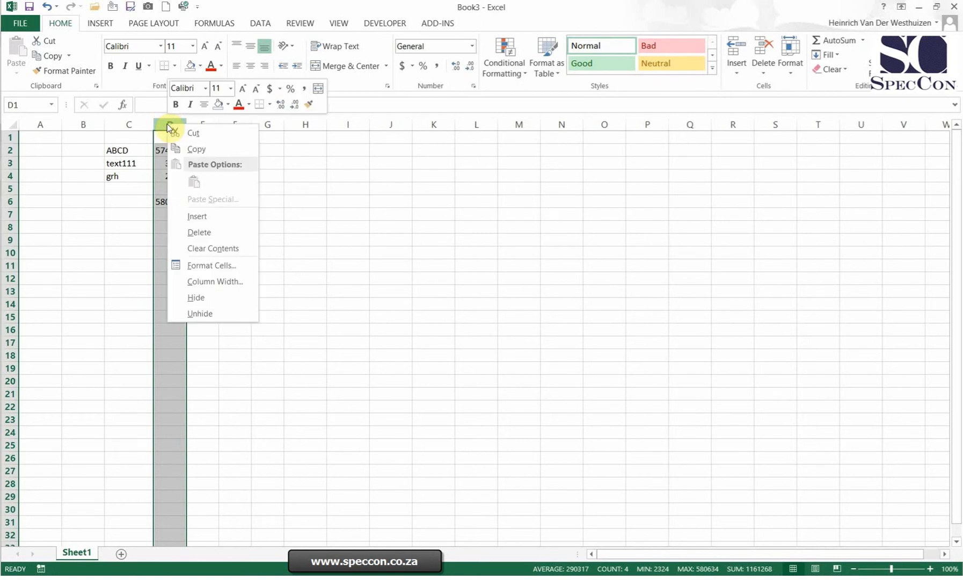
{"action": "left_click", "coordinate": [219, 220]}
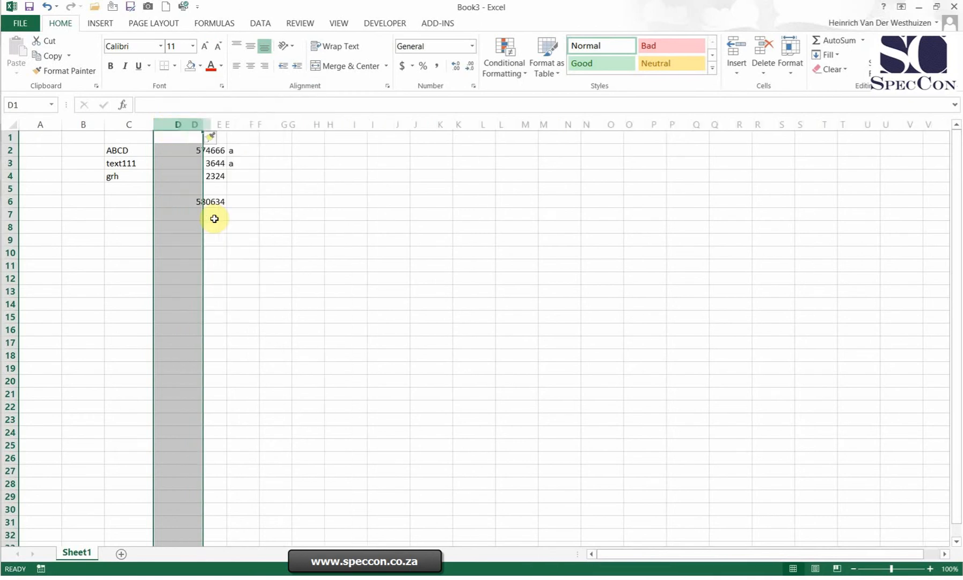
Step: Insert four blank columns at once before column E, using columns E through H as the selection
{"action": "left_click_drag", "start_coordinate": [217, 124], "coordinate": [311, 123]}
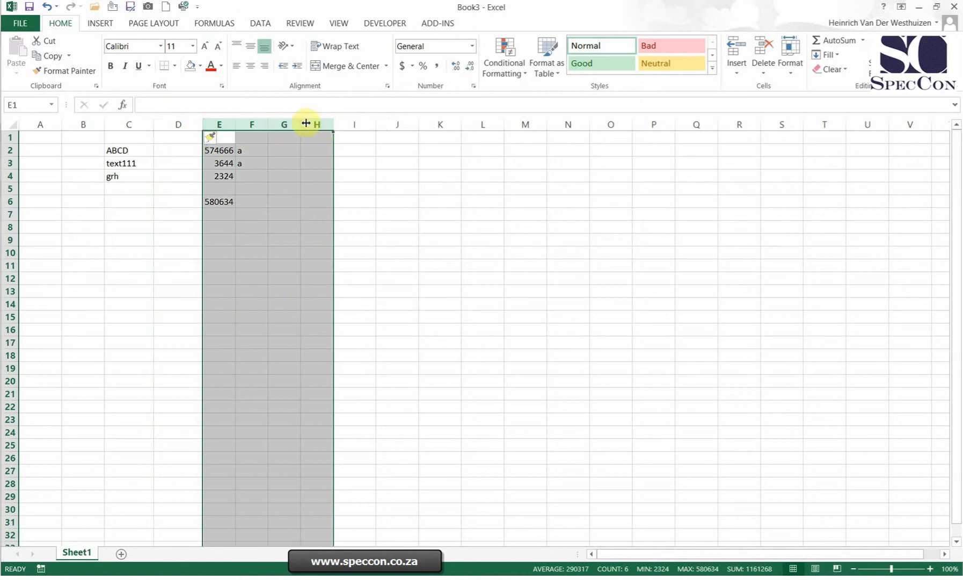
{"action": "right_click", "coordinate": [265, 126]}
{"action": "left_click", "coordinate": [304, 227]}
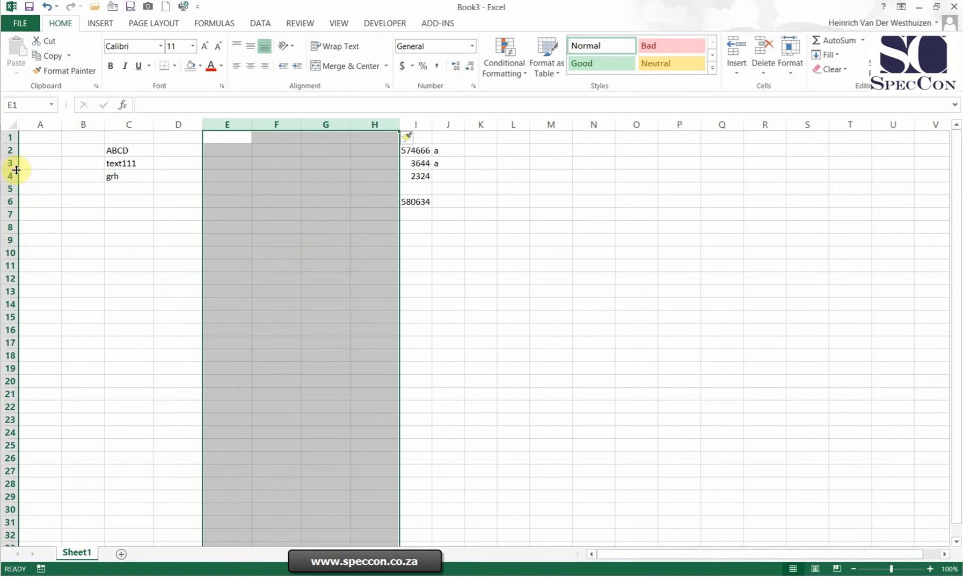
Step: Insert eight blank rows at once above the "grh" row, using rows 4 through 11 as the selection
{"action": "left_click_drag", "start_coordinate": [9, 175], "coordinate": [9, 263]}
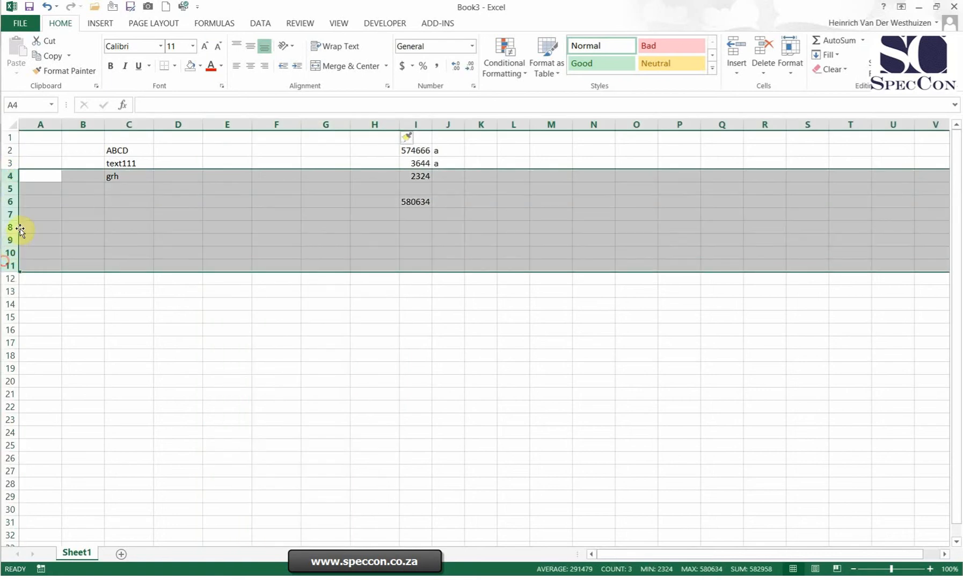
{"action": "right_click", "coordinate": [11, 197]}
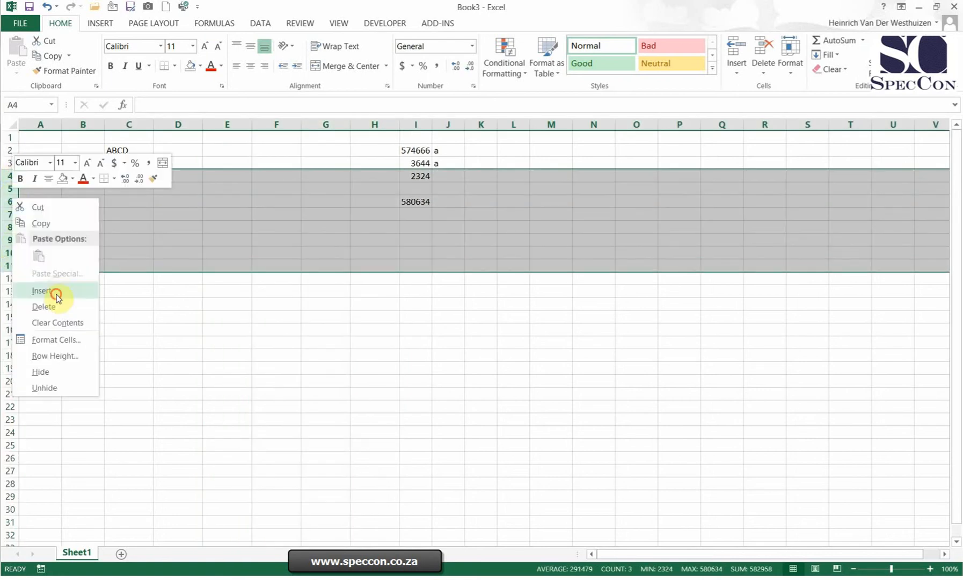
{"action": "left_click", "coordinate": [56, 293]}
{"action": "left_click", "coordinate": [258, 288]}
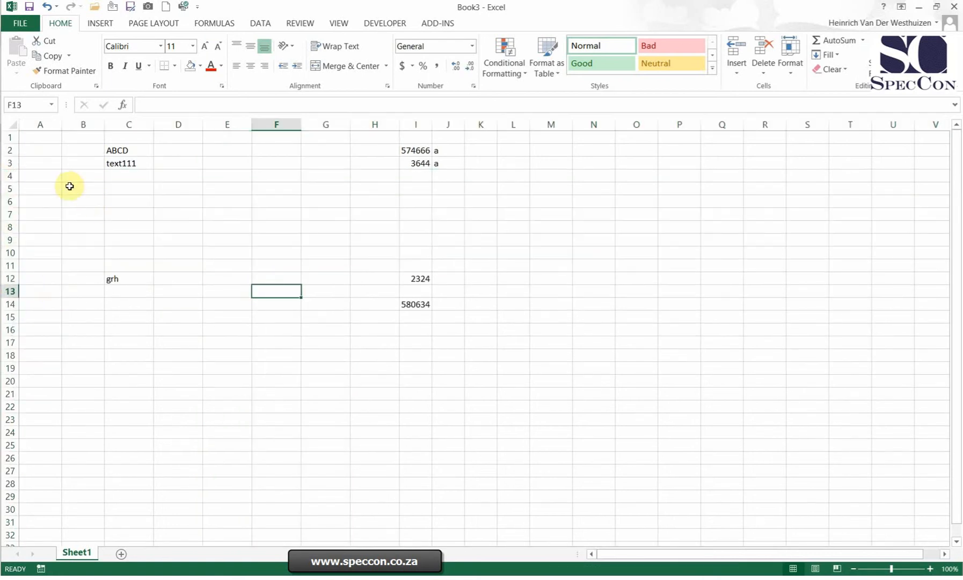
Step: Insert five blank rows at once above the "text111" row, using rows 3 through 7 as the selection
{"action": "left_click_drag", "start_coordinate": [9, 162], "coordinate": [21, 208]}
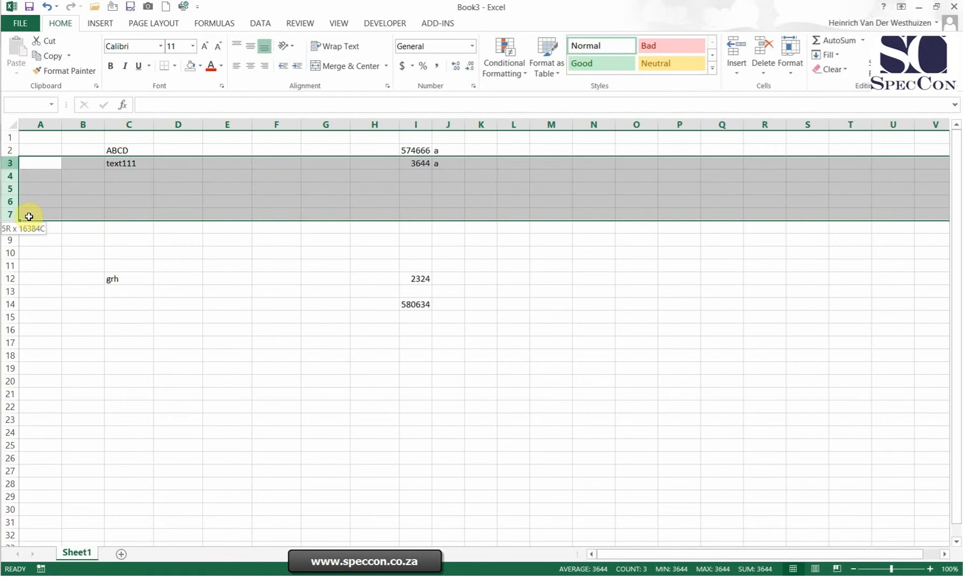
{"action": "right_click", "coordinate": [29, 216]}
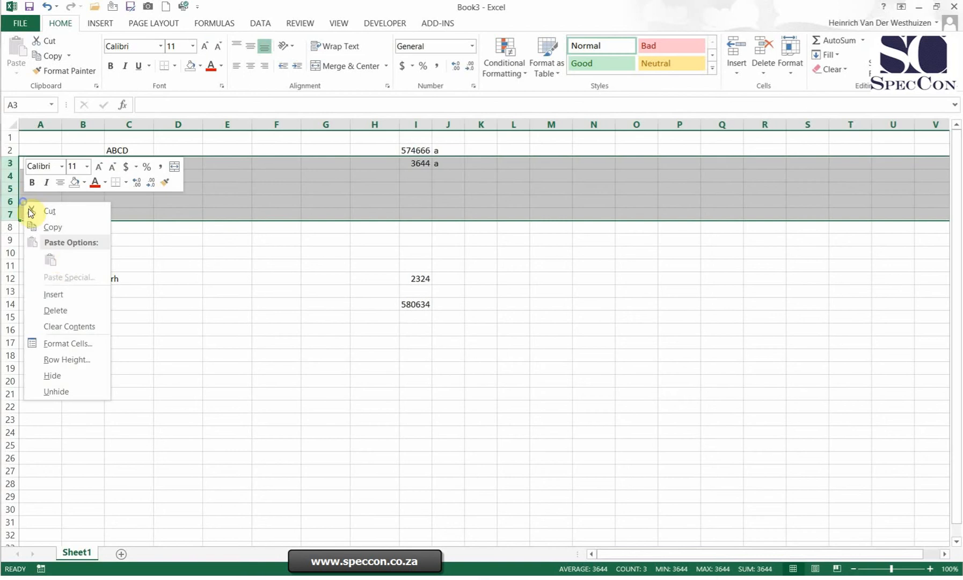
{"action": "left_click", "coordinate": [58, 292]}
{"action": "left_click_drag", "start_coordinate": [188, 120], "coordinate": [361, 154]}
{"action": "left_click", "coordinate": [256, 159]}
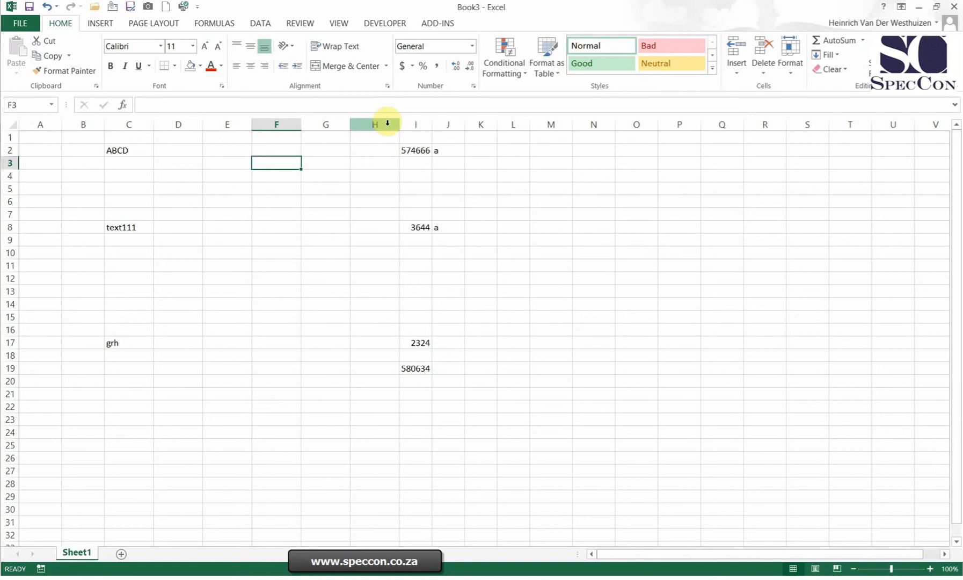
Step: Delete the three blank columns F through H at once
{"action": "left_click_drag", "start_coordinate": [387, 123], "coordinate": [267, 133]}
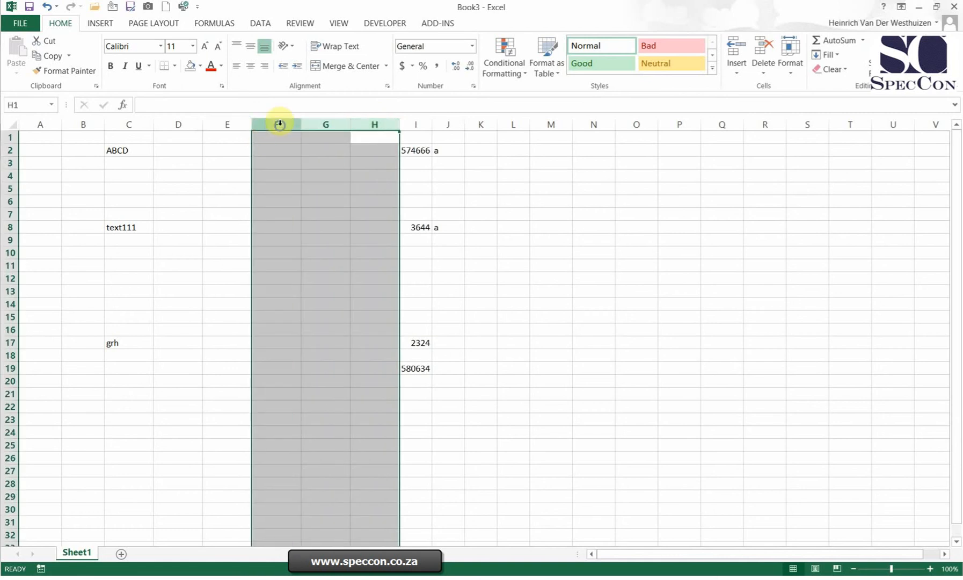
{"action": "right_click", "coordinate": [280, 125]}
{"action": "left_click", "coordinate": [327, 236]}
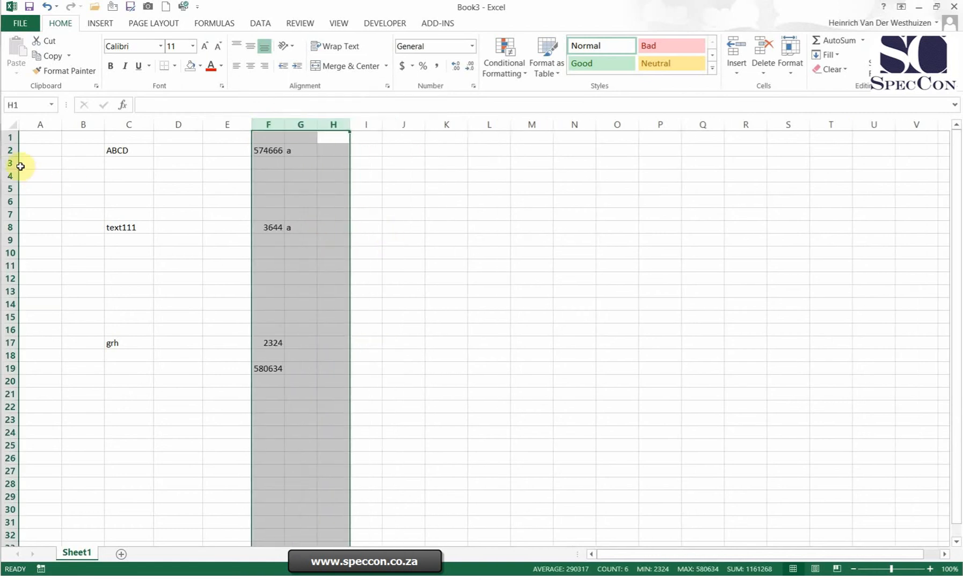
Step: Delete the five blank rows 3 through 7 above the "text111" row
{"action": "left_click_drag", "start_coordinate": [4, 165], "coordinate": [2, 219]}
{"action": "right_click", "coordinate": [89, 203]}
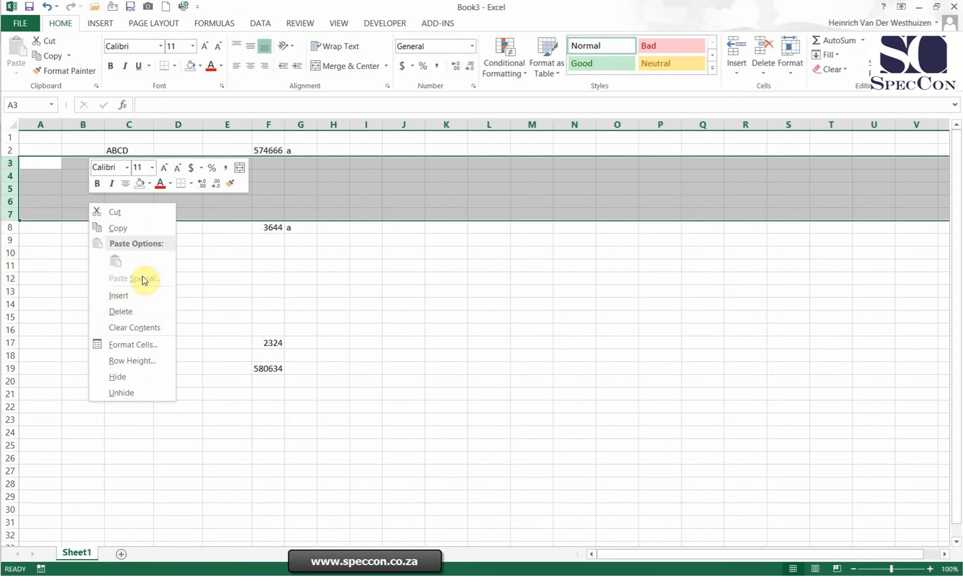
{"action": "left_click", "coordinate": [123, 313]}
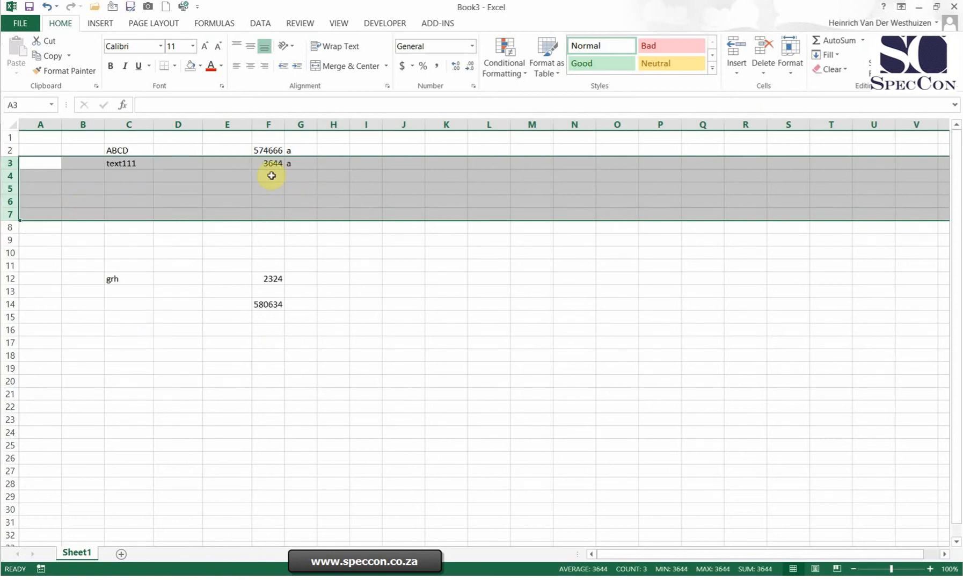
{"action": "left_click", "coordinate": [272, 176]}
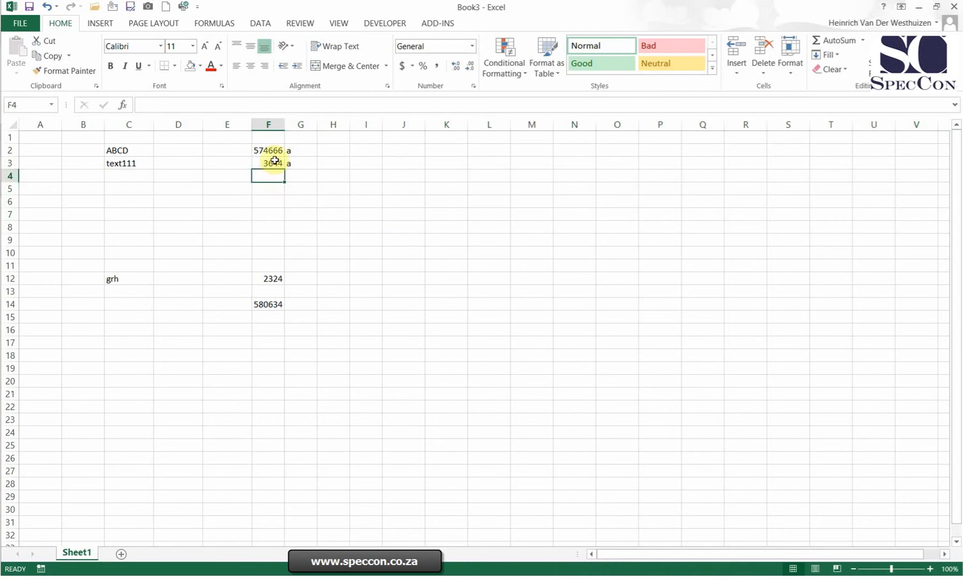
Step: Delete only cell F12 in the "grh" row, using the option that shifts the cells up
{"action": "left_click", "coordinate": [267, 278]}
{"action": "right_click", "coordinate": [267, 278]}
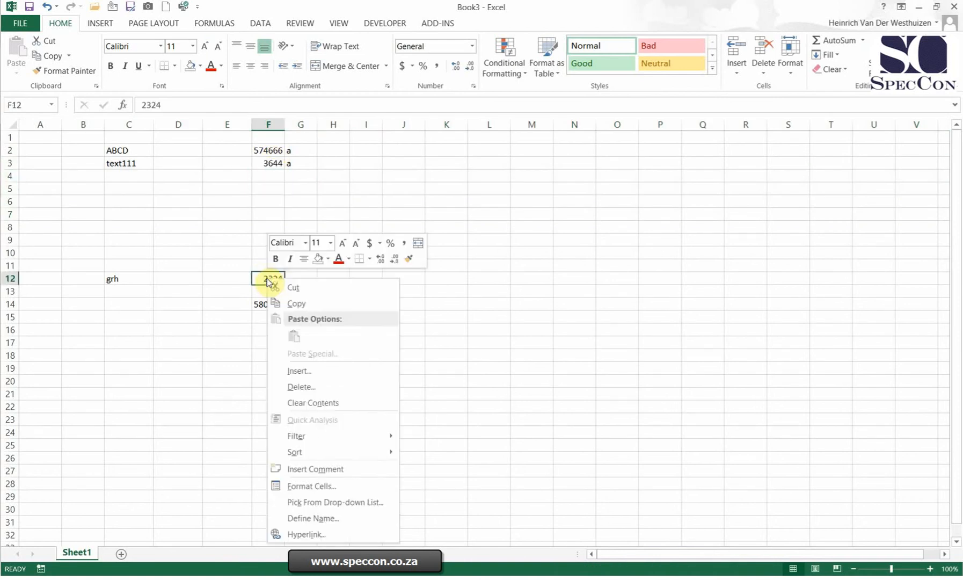
{"action": "left_click", "coordinate": [302, 387]}
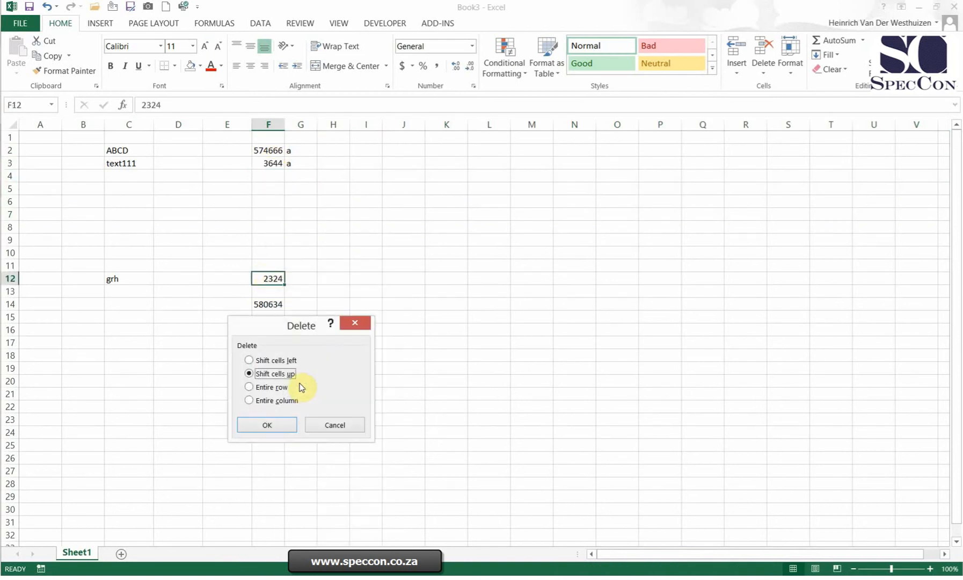
{"action": "left_click_drag", "start_coordinate": [277, 330], "coordinate": [425, 235]}
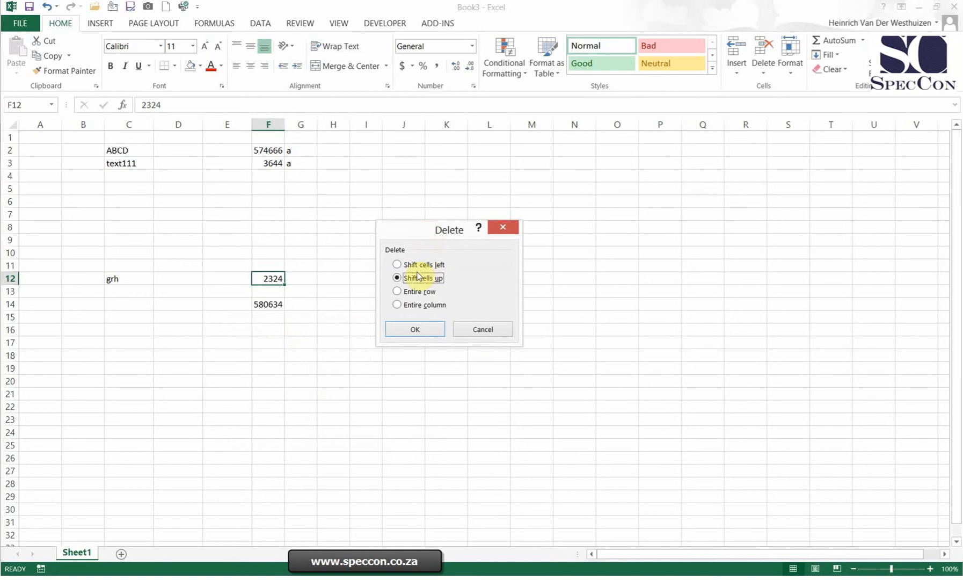
{"action": "left_click", "coordinate": [438, 331]}
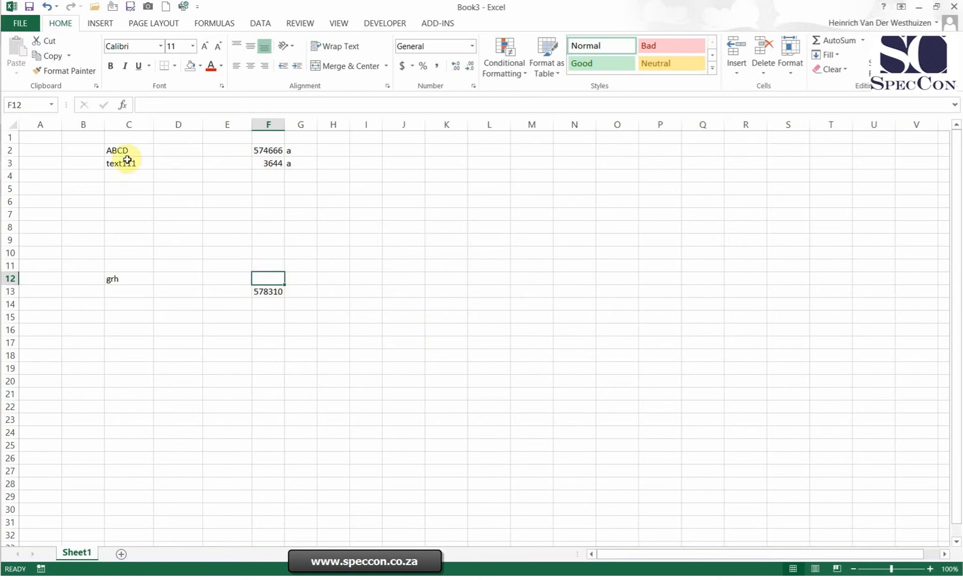
Step: Clear the contents of the data range C2:G13
{"action": "left_click_drag", "start_coordinate": [127, 155], "coordinate": [303, 289]}
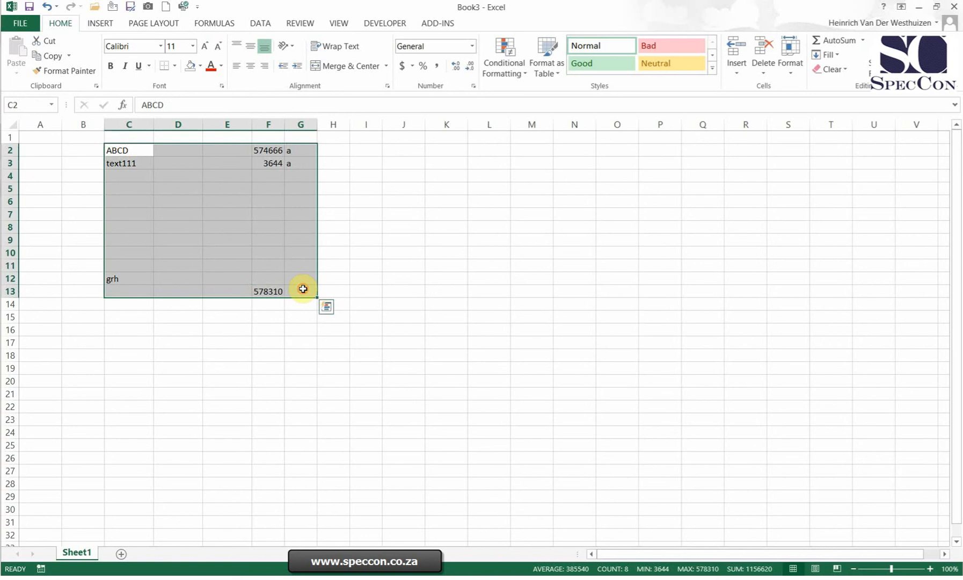
{"action": "key", "text": "Delete"}
{"action": "left_click", "coordinate": [394, 248]}
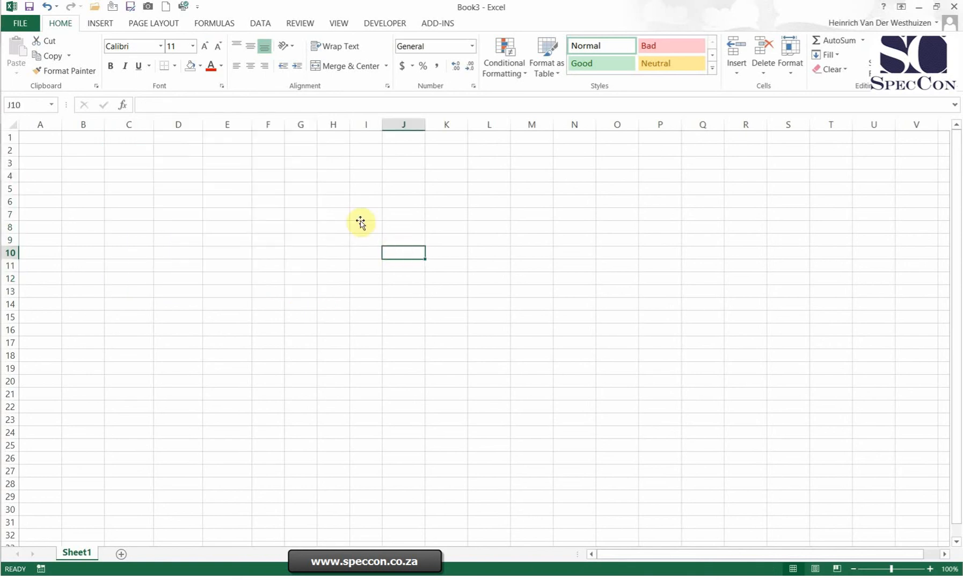
Step: Enter the letter "a" in each of cells E3, E4 and E5
{"action": "left_click", "coordinate": [236, 147]}
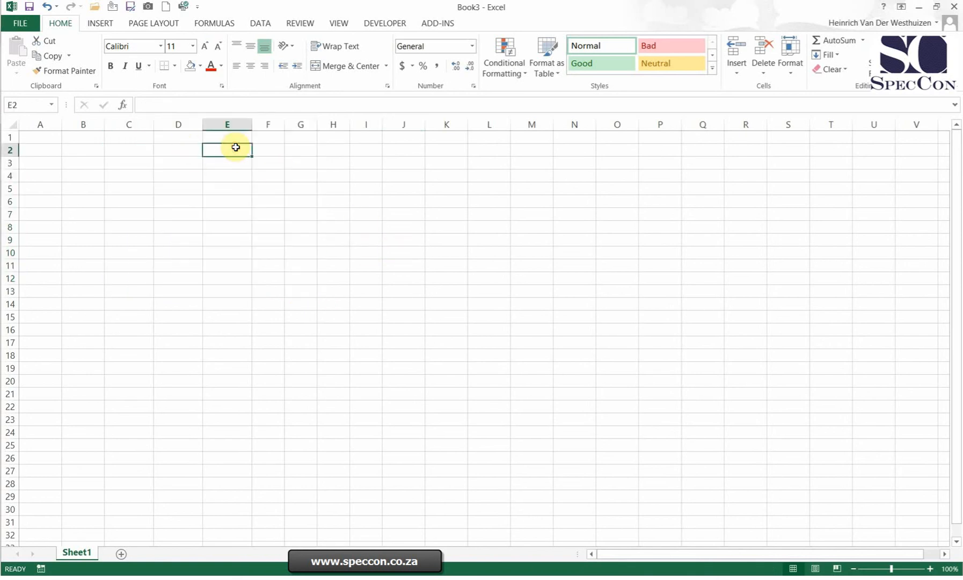
{"action": "key", "text": "Return"}
{"action": "type", "text": "a"}
{"action": "key", "text": "Return"}
{"action": "type", "text": "a"}
{"action": "key", "text": "Return"}
{"action": "type", "text": "a"}
{"action": "left_click", "coordinate": [334, 225]}
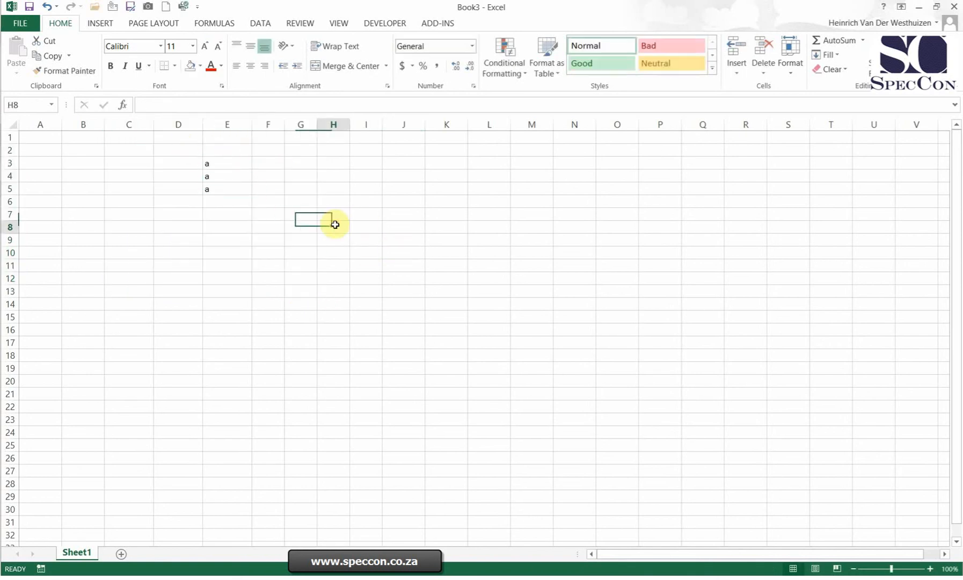
Step: Hide column E, which holds the "a" entries
{"action": "right_click", "coordinate": [232, 121]}
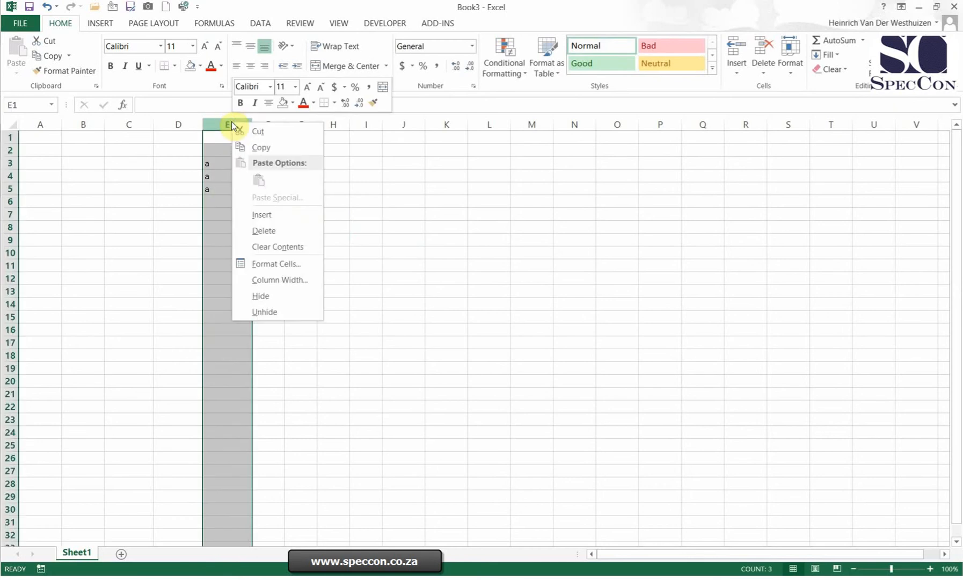
{"action": "left_click", "coordinate": [279, 296]}
{"action": "left_click", "coordinate": [295, 248]}
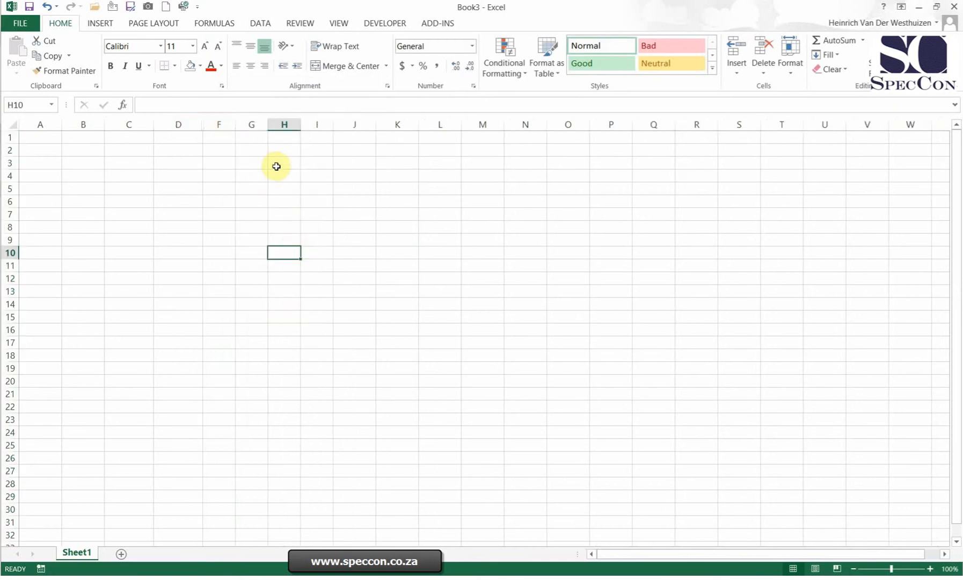
Step: Hide columns F through J together
{"action": "left_click_drag", "start_coordinate": [217, 124], "coordinate": [367, 124]}
{"action": "right_click", "coordinate": [367, 125]}
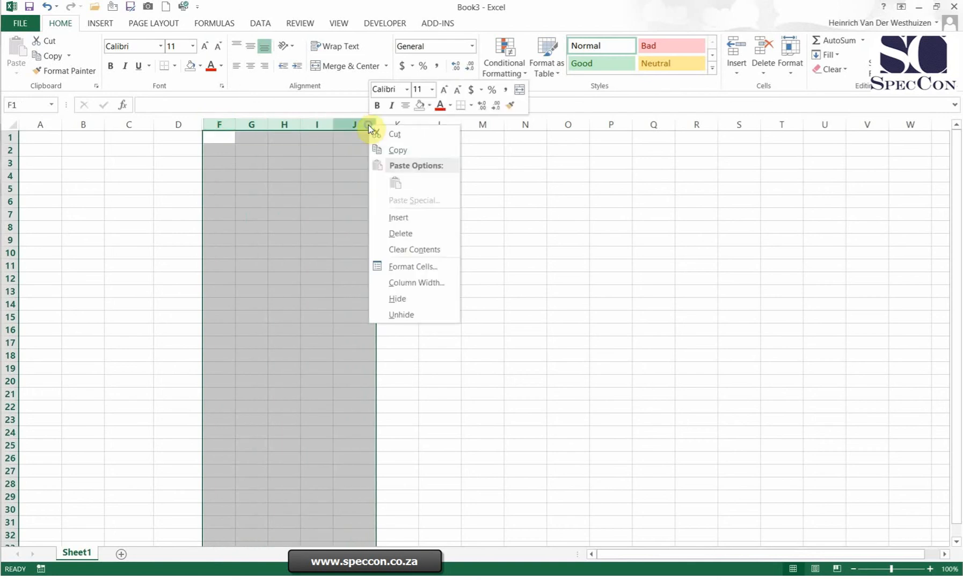
{"action": "left_click", "coordinate": [402, 298]}
{"action": "left_click", "coordinate": [371, 251]}
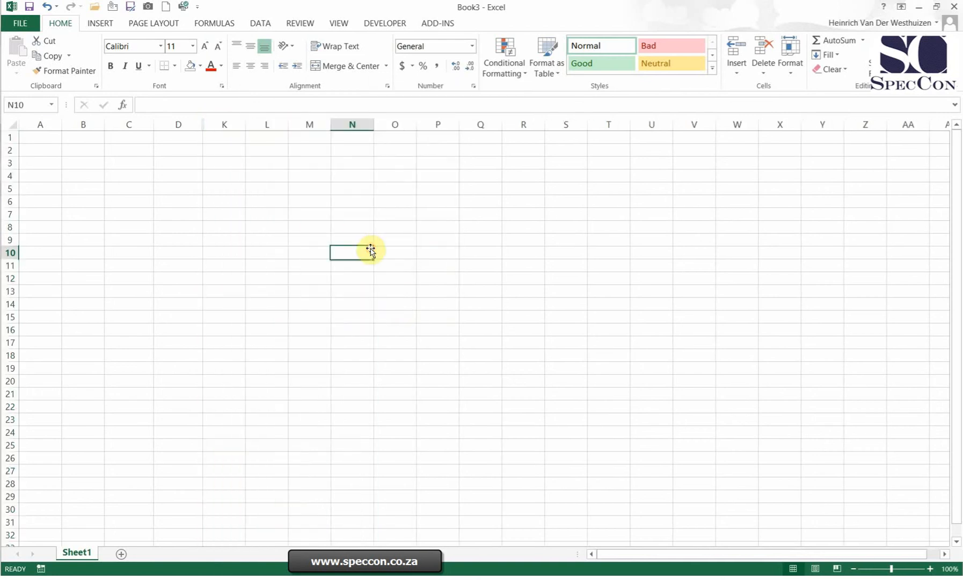
{"action": "left_click_drag", "start_coordinate": [180, 125], "coordinate": [255, 123]}
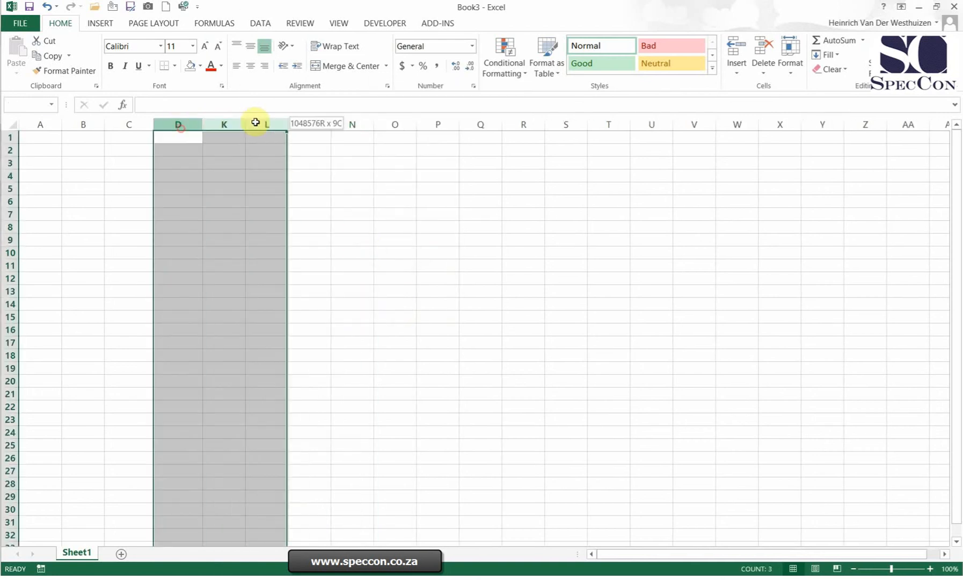
{"action": "right_click", "coordinate": [218, 125]}
{"action": "left_click", "coordinate": [176, 243]}
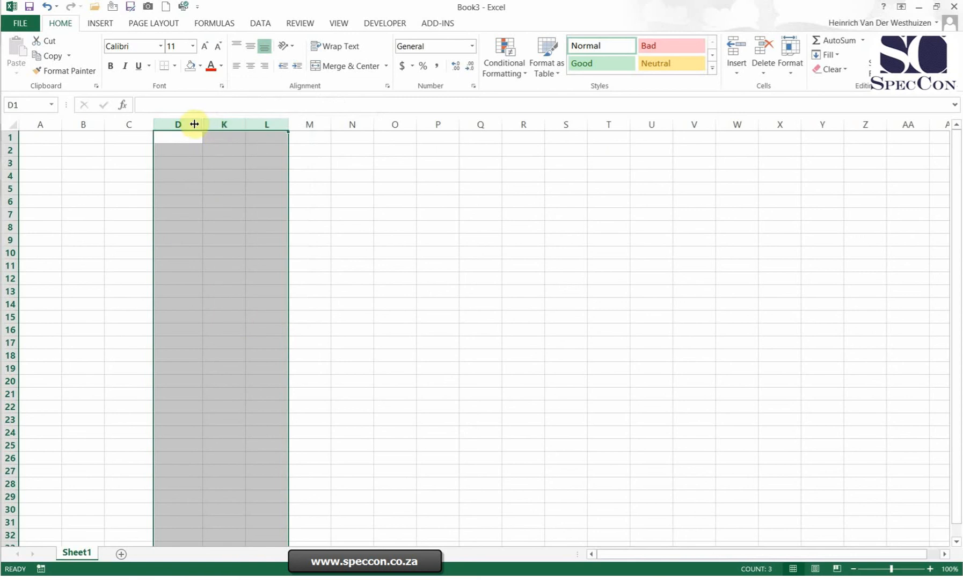
Step: Unhide the hidden columns E through J, using the neighbouring columns D and K as the selection
{"action": "left_click_drag", "start_coordinate": [194, 122], "coordinate": [233, 124]}
{"action": "right_click", "coordinate": [173, 125]}
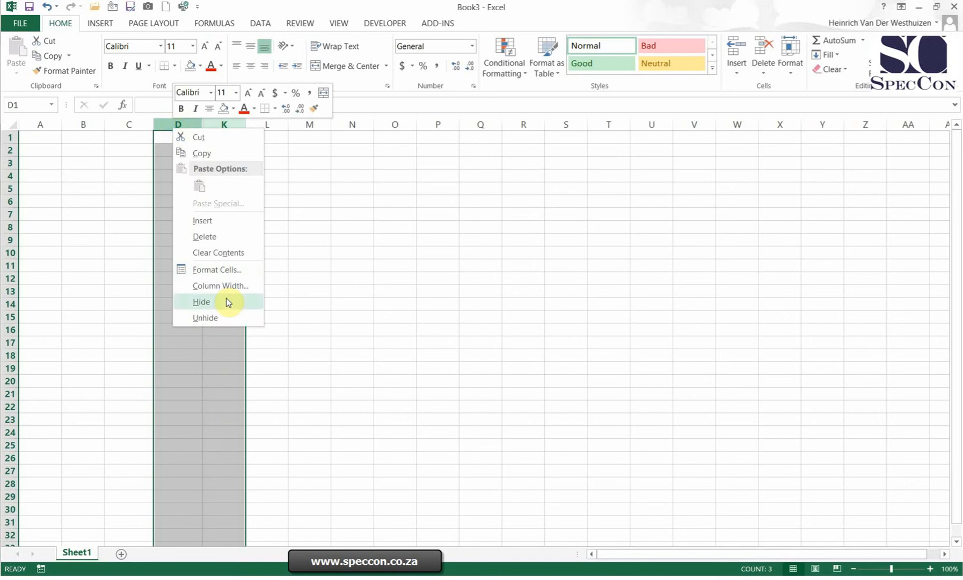
{"action": "left_click", "coordinate": [217, 317]}
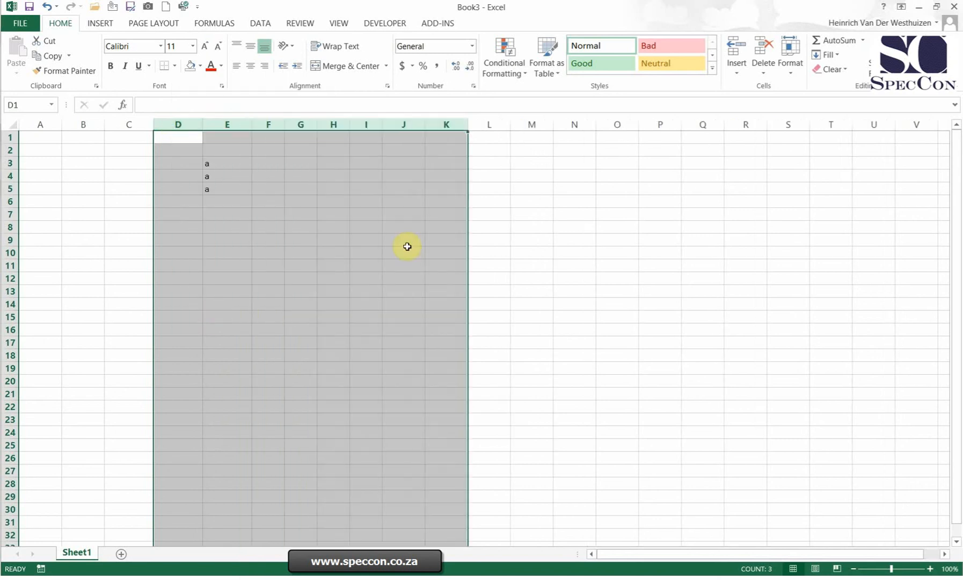
{"action": "left_click", "coordinate": [494, 214]}
Step: Hide rows 4 through 9 together
{"action": "left_click_drag", "start_coordinate": [10, 176], "coordinate": [20, 243]}
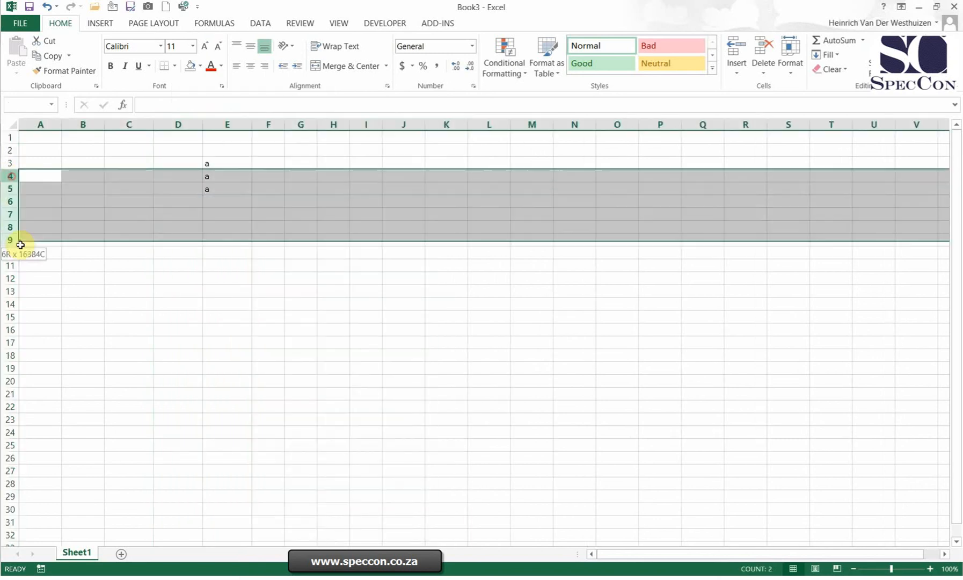
{"action": "right_click", "coordinate": [16, 212]}
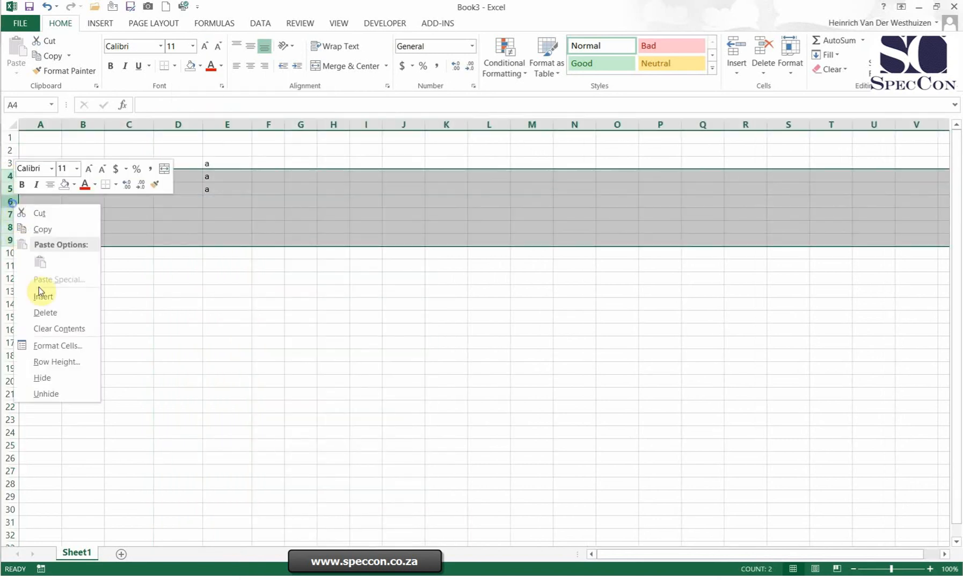
{"action": "left_click", "coordinate": [47, 377]}
Step: Unhide the hidden rows 4 through 9, using the neighbouring rows 3 and 10 as the selection
{"action": "left_click_drag", "start_coordinate": [11, 162], "coordinate": [5, 181]}
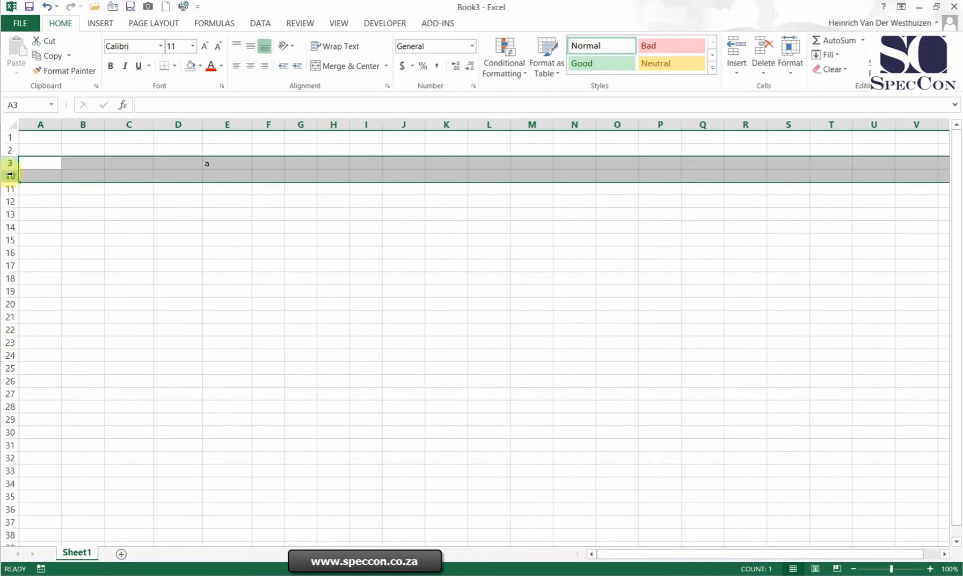
{"action": "right_click", "coordinate": [10, 175]}
{"action": "left_click", "coordinate": [53, 362]}
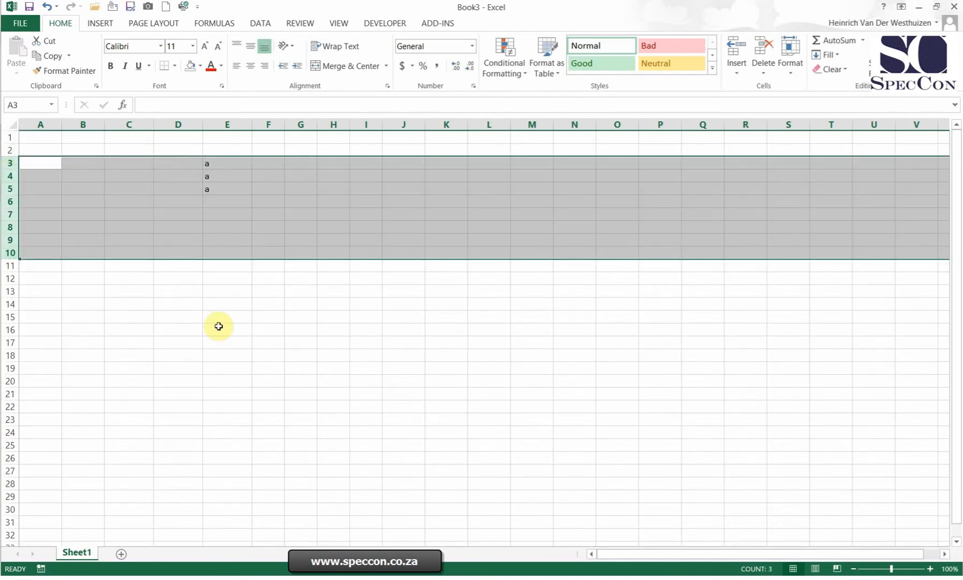
{"action": "left_click", "coordinate": [219, 326]}
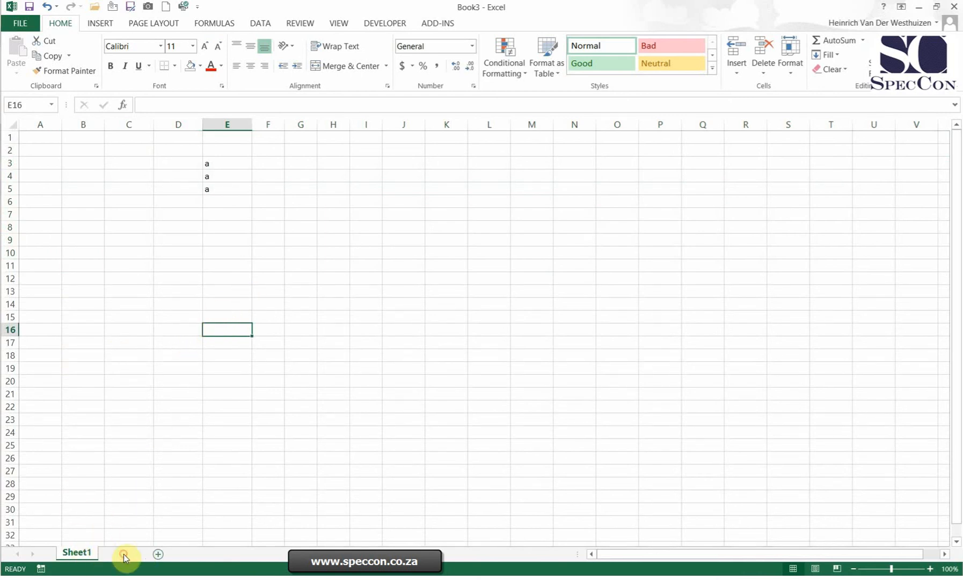
Step: Add two blank worksheets to the workbook and hide Sheet3
{"action": "left_click", "coordinate": [124, 554]}
{"action": "left_click", "coordinate": [166, 554]}
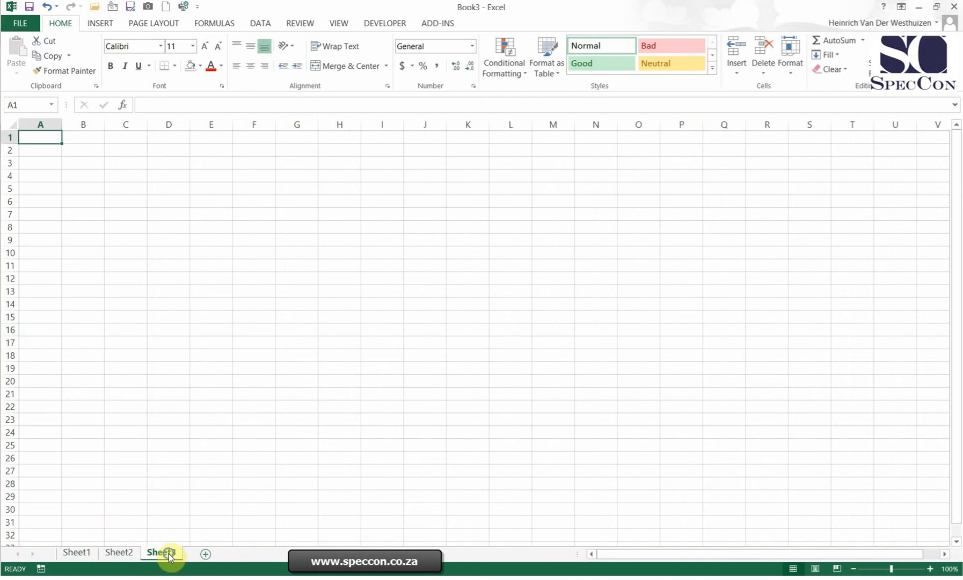
{"action": "right_click", "coordinate": [169, 555]}
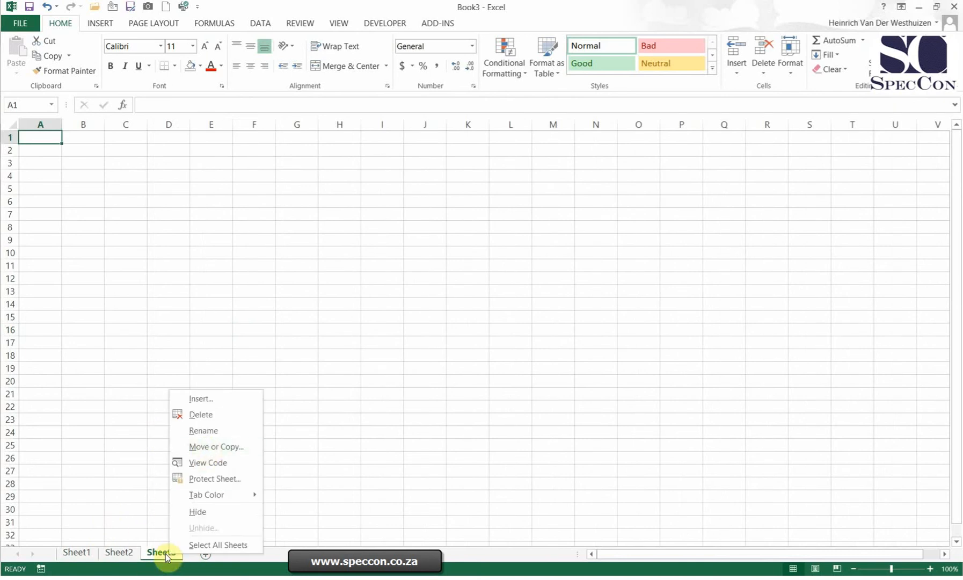
{"action": "left_click", "coordinate": [199, 511]}
Step: Unhide the hidden Sheet3 worksheet
{"action": "right_click", "coordinate": [124, 553]}
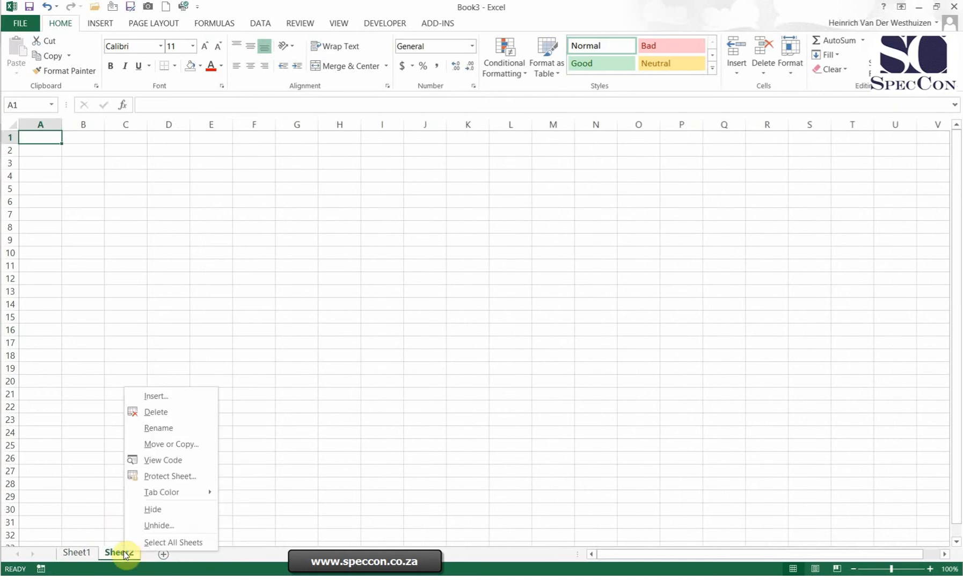
{"action": "left_click", "coordinate": [157, 527]}
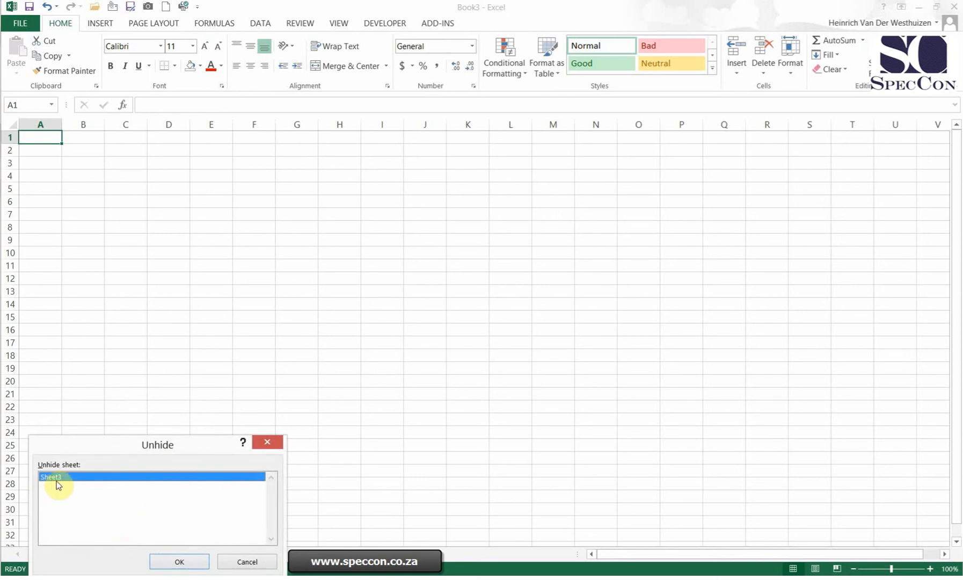
{"action": "left_click_drag", "start_coordinate": [98, 443], "coordinate": [353, 307]}
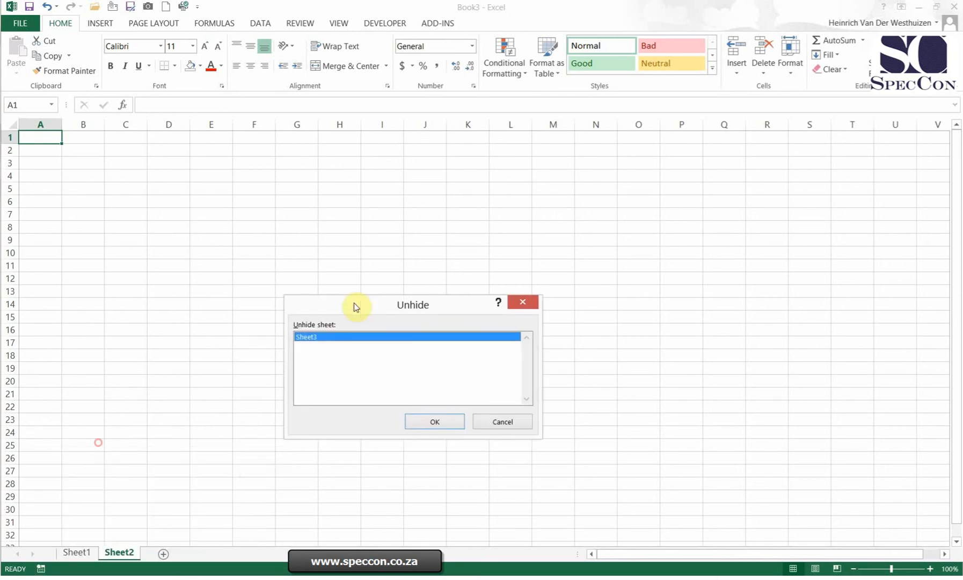
{"action": "left_click", "coordinate": [439, 422]}
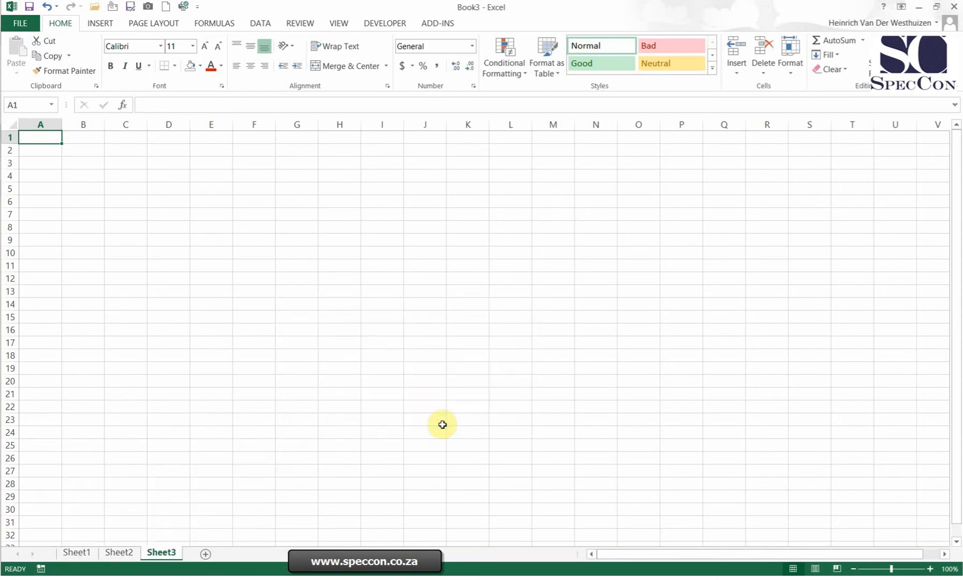
Step: Rename the Sheet1 worksheet as "abc"
{"action": "right_click", "coordinate": [72, 554]}
{"action": "left_click", "coordinate": [126, 432]}
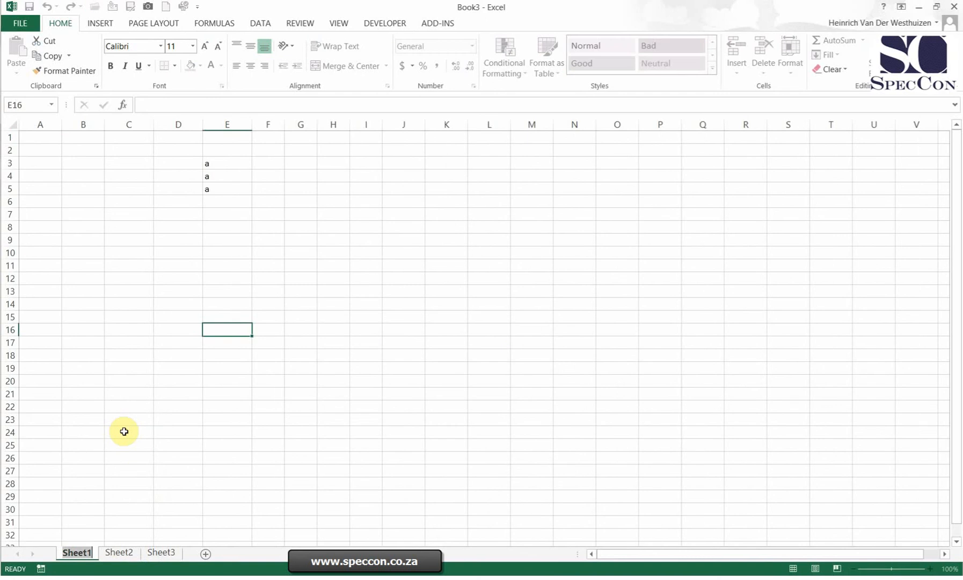
{"action": "type", "text": "abc"}
{"action": "left_click", "coordinate": [124, 431]}
Step: Rename the Sheet2 worksheet as "sdef"
{"action": "right_click", "coordinate": [103, 553]}
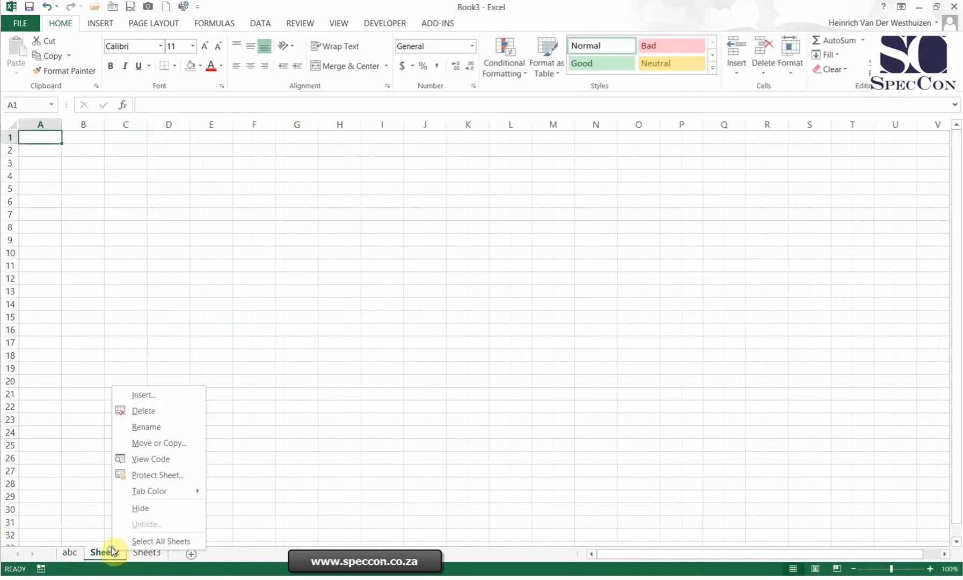
{"action": "left_click", "coordinate": [158, 425]}
{"action": "type", "text": "s"}
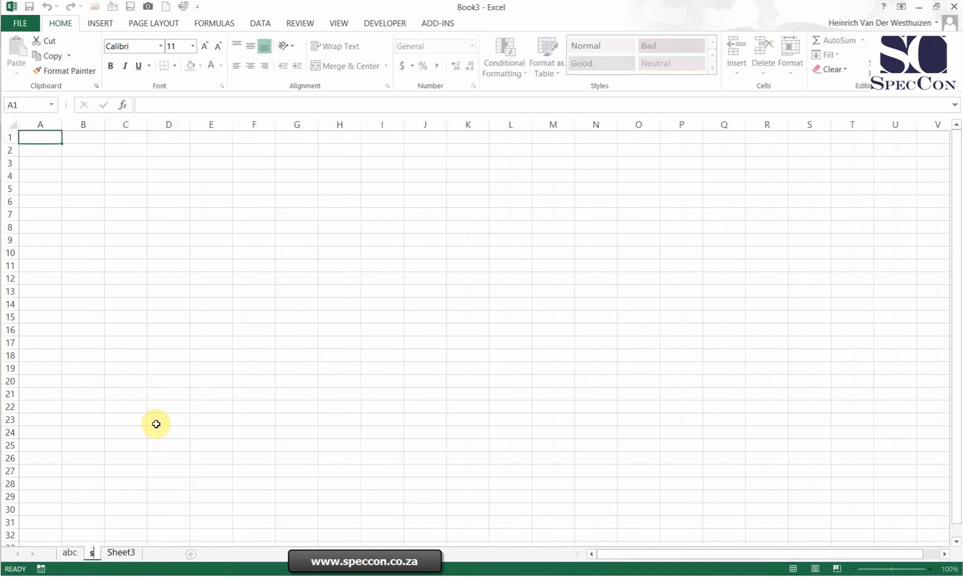
{"action": "type", "text": "def"}
{"action": "left_click", "coordinate": [156, 424]}
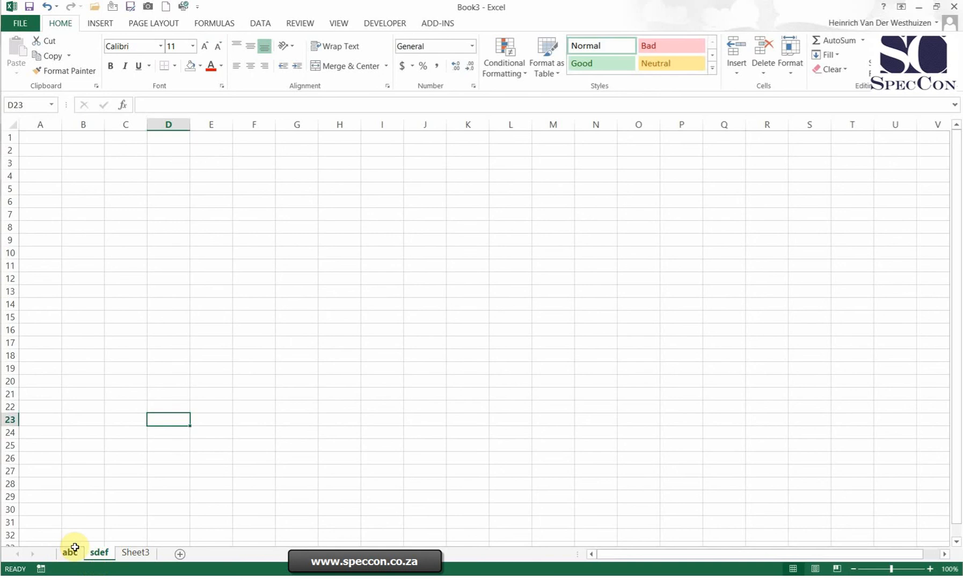
Step: Try the name "abc" for the Sheet3 worksheet and extend it to "abcd"
{"action": "right_click", "coordinate": [131, 552]}
{"action": "left_click", "coordinate": [155, 425]}
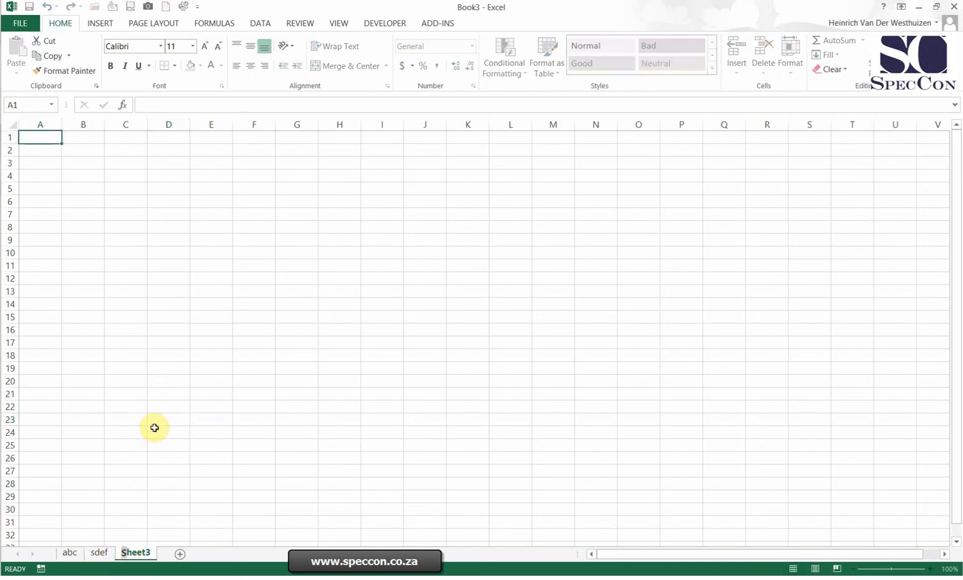
{"action": "type", "text": "abc"}
{"action": "left_click", "coordinate": [156, 431]}
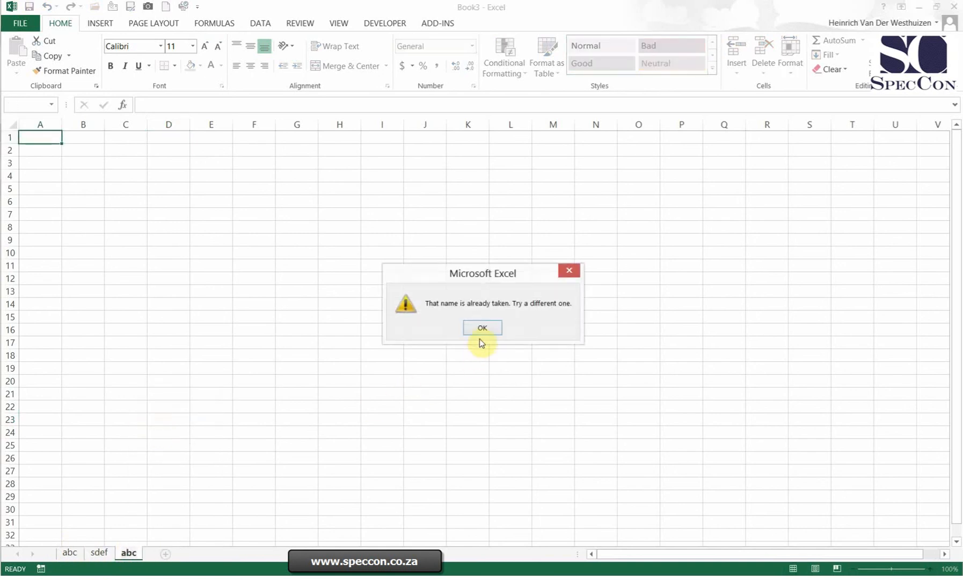
{"action": "left_click", "coordinate": [484, 328]}
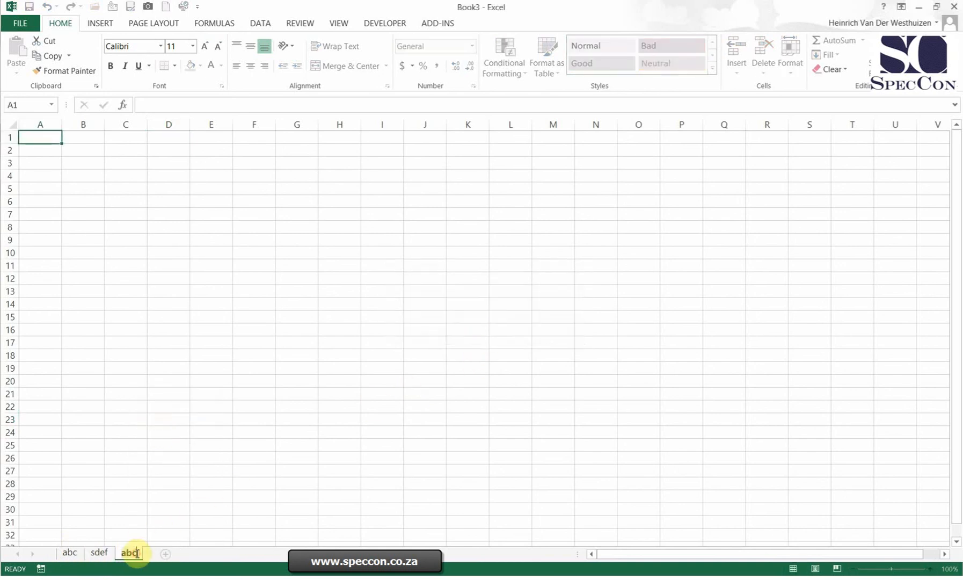
{"action": "type", "text": "d"}
{"action": "left_click", "coordinate": [269, 356]}
Step: Colour the abc worksheet's tab light orange and the sdef worksheet's tab light blue
{"action": "right_click", "coordinate": [67, 552]}
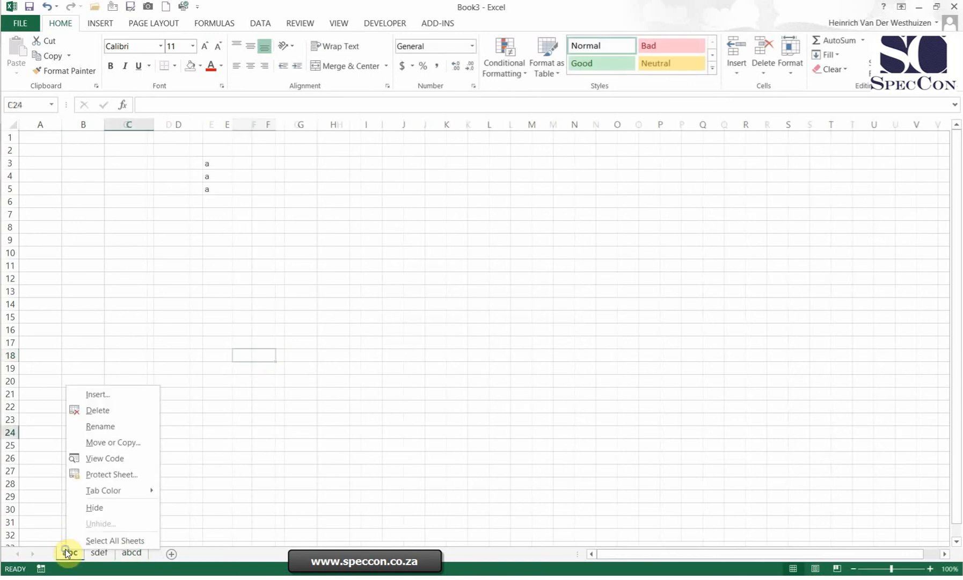
{"action": "mouse_move", "coordinate": [120, 493]}
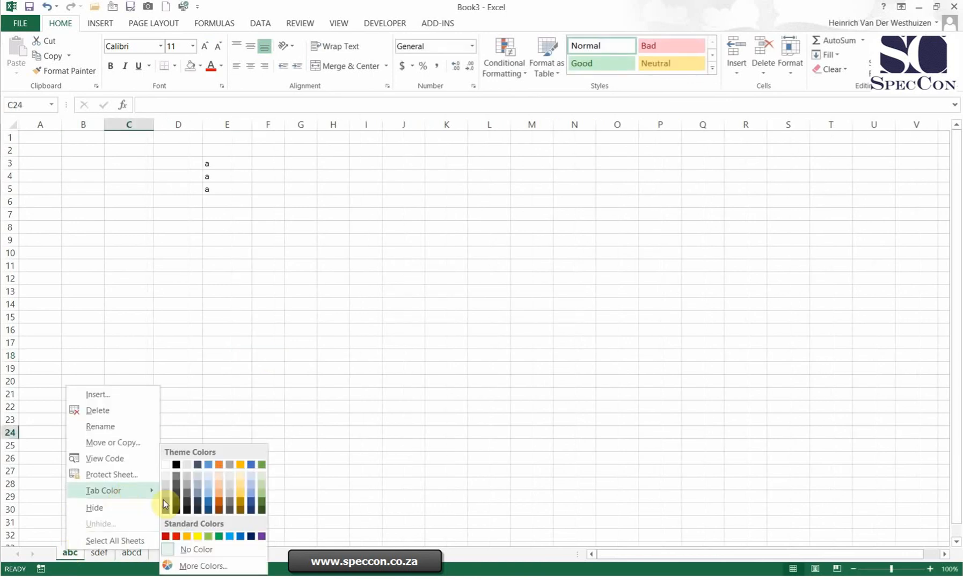
{"action": "left_click", "coordinate": [219, 496]}
{"action": "right_click", "coordinate": [99, 552]}
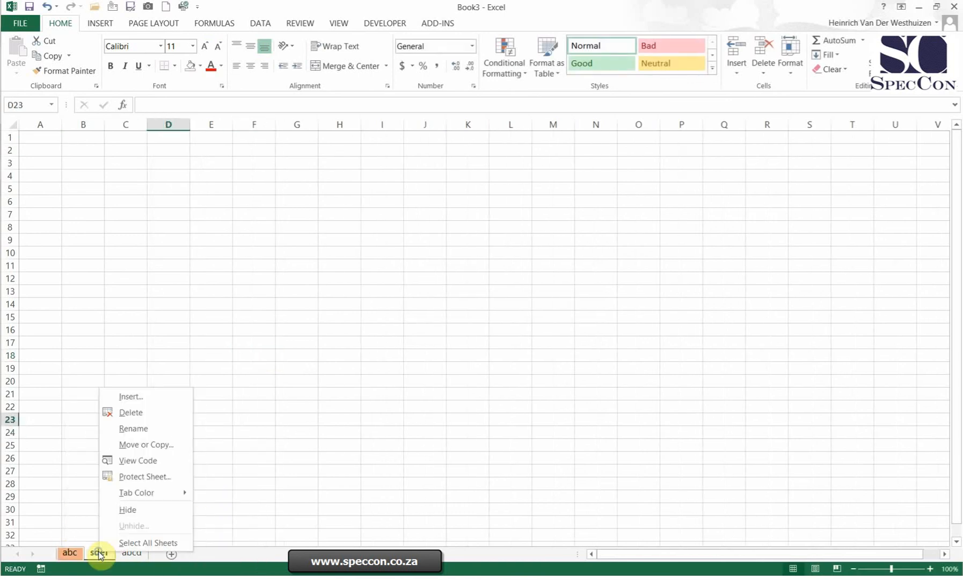
{"action": "mouse_move", "coordinate": [136, 494]}
{"action": "left_click", "coordinate": [282, 492]}
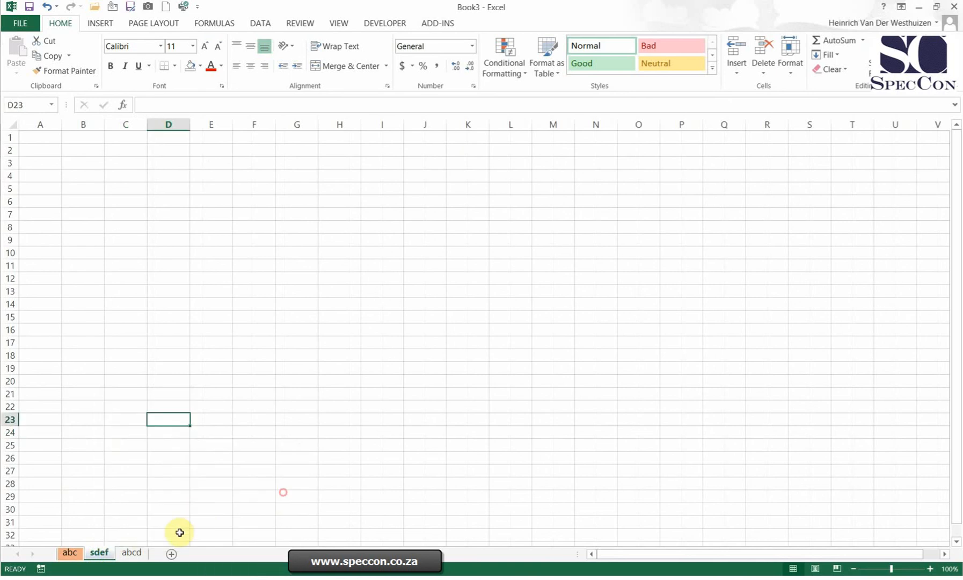
Step: Give the abcd worksheet's tab one of the standard colours
{"action": "right_click", "coordinate": [131, 552]}
{"action": "mouse_move", "coordinate": [179, 495]}
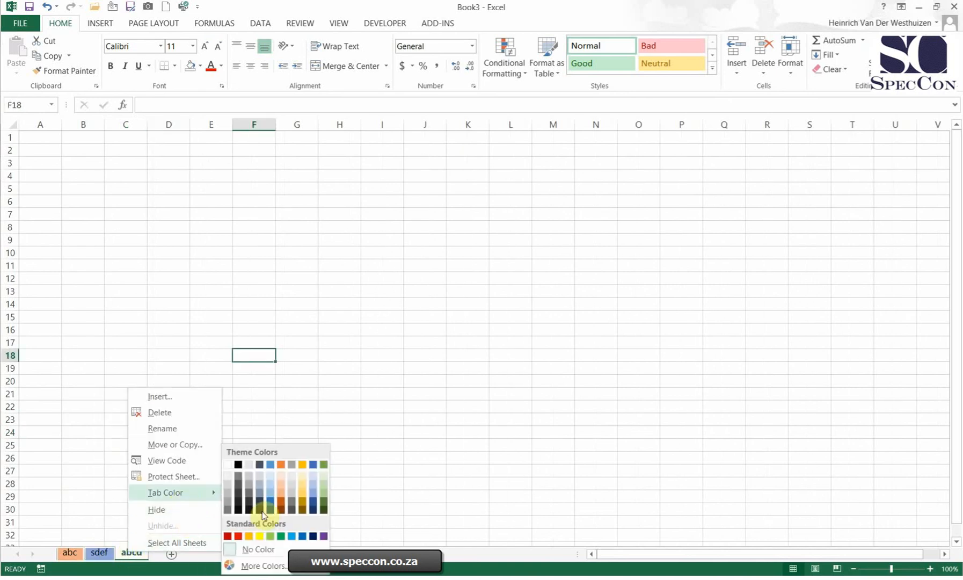
{"action": "left_click", "coordinate": [239, 536]}
{"action": "left_click", "coordinate": [193, 315]}
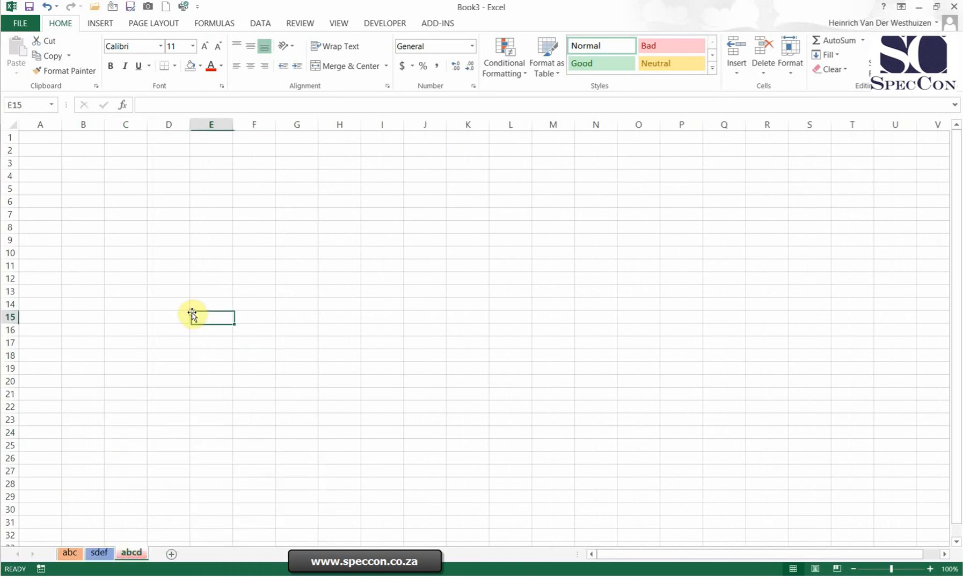
Step: Delete the abcd worksheet from the workbook
{"action": "right_click", "coordinate": [131, 553]}
{"action": "left_click", "coordinate": [183, 412]}
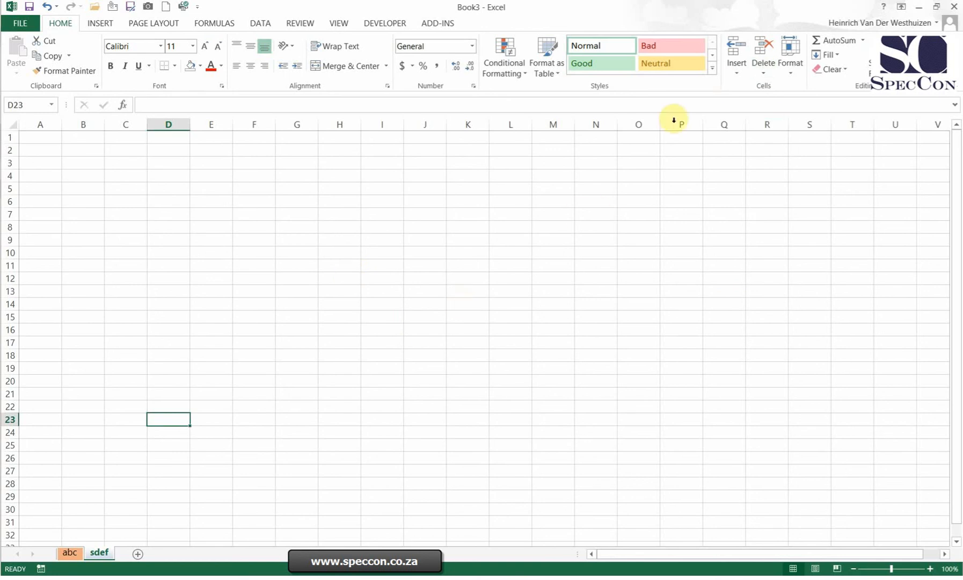
Step: Examine the insert, delete and format commands for column H and the options available for cell E6 on the sdef sheet
{"action": "left_click", "coordinate": [338, 125]}
{"action": "left_click", "coordinate": [732, 48]}
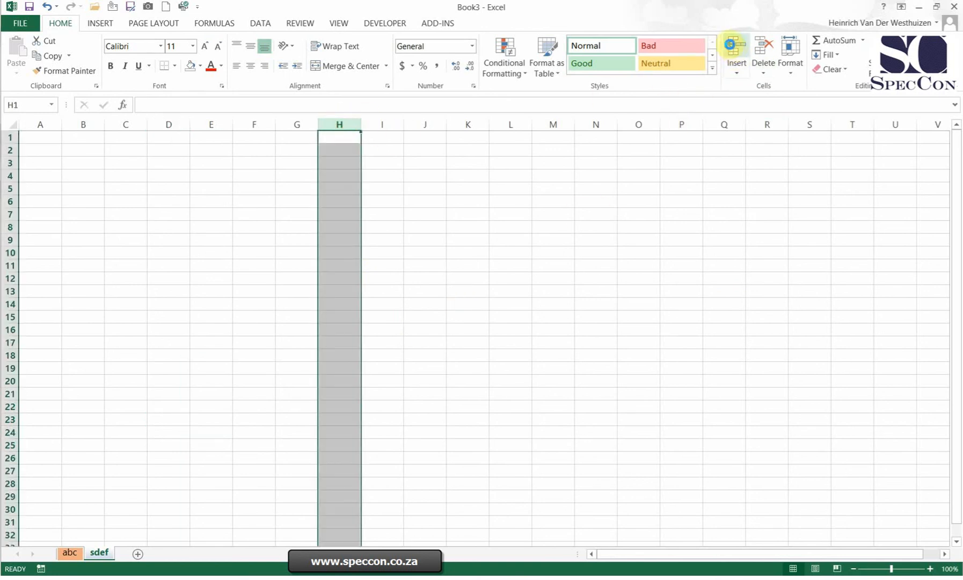
{"action": "left_click", "coordinate": [764, 46]}
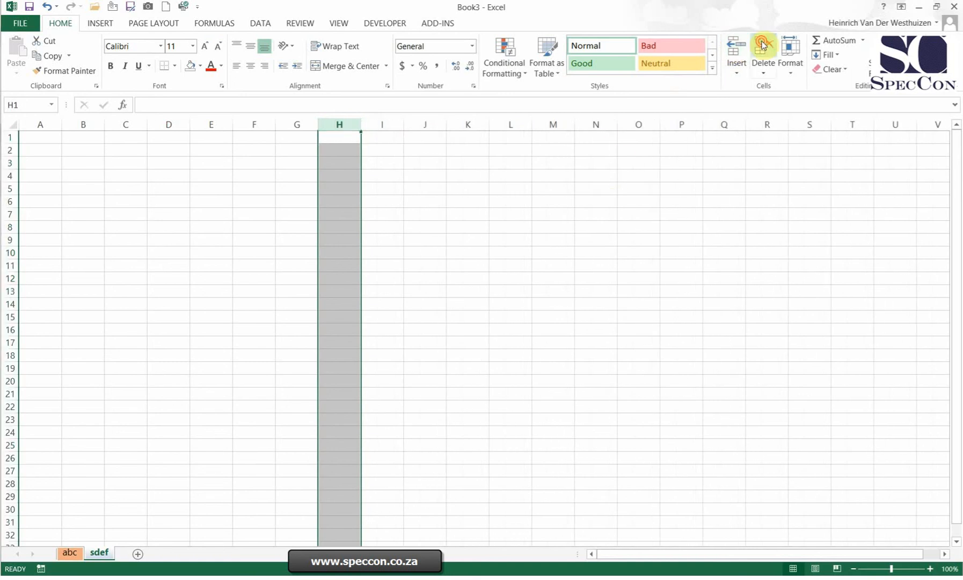
{"action": "left_click", "coordinate": [791, 62]}
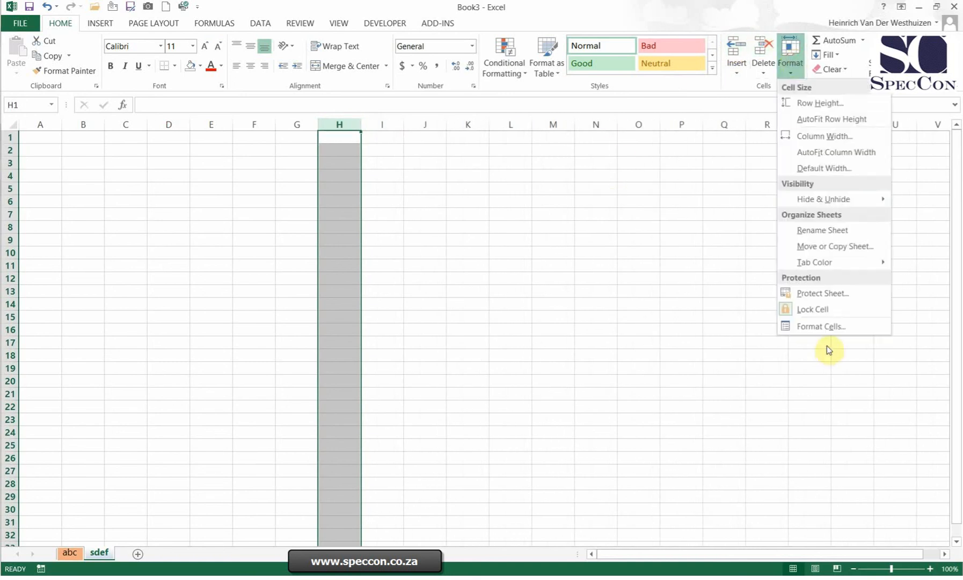
{"action": "left_click", "coordinate": [572, 266]}
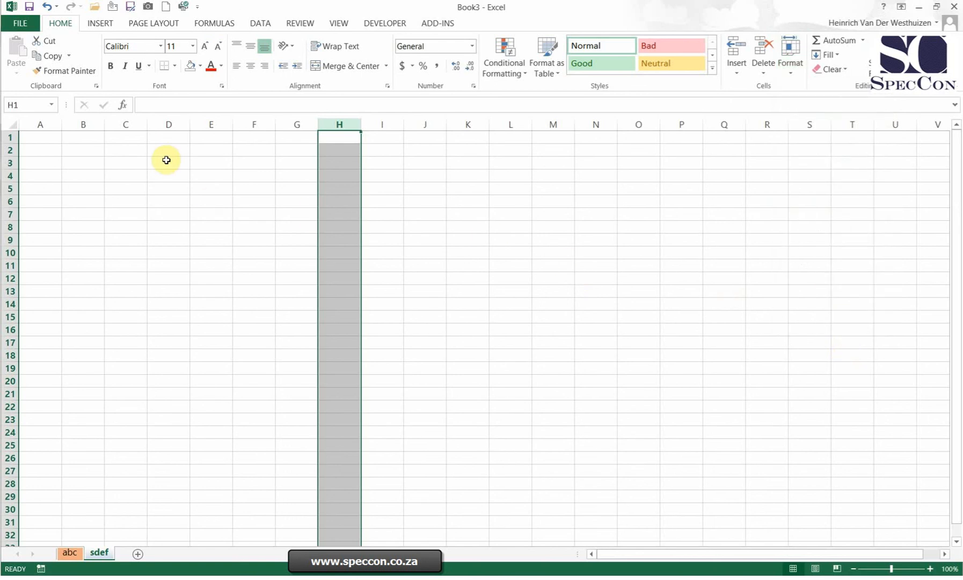
{"action": "left_click", "coordinate": [164, 135]}
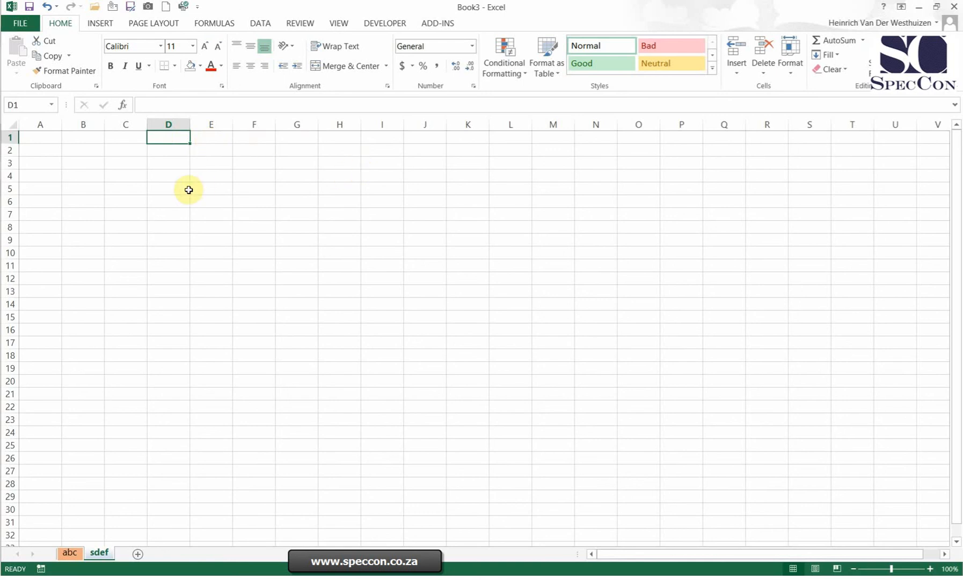
{"action": "right_click", "coordinate": [217, 208]}
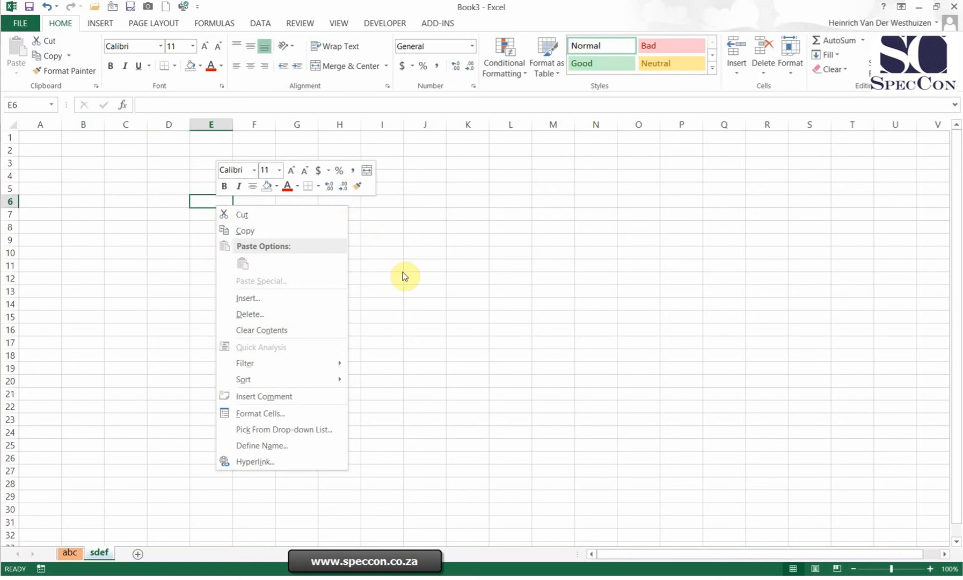
{"action": "left_click", "coordinate": [383, 262]}
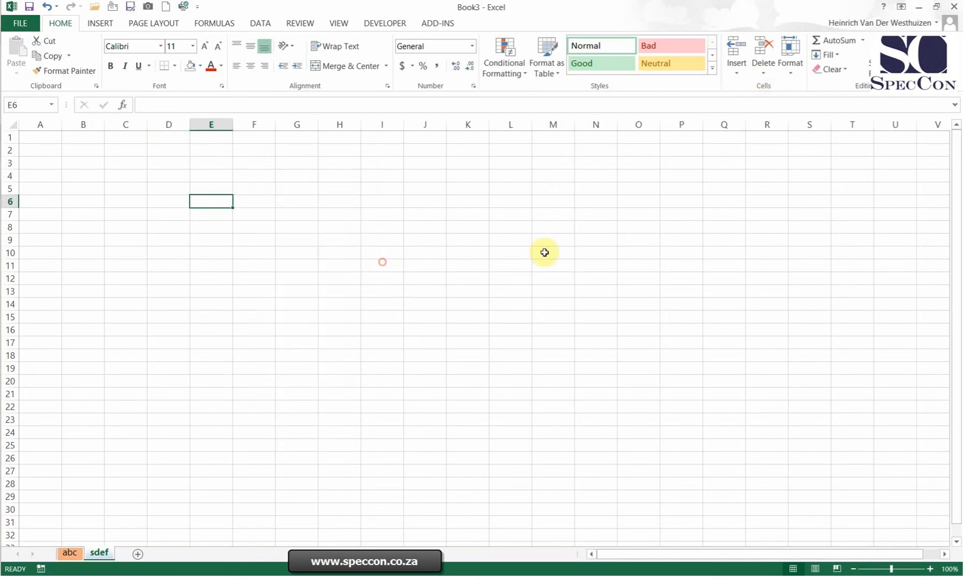